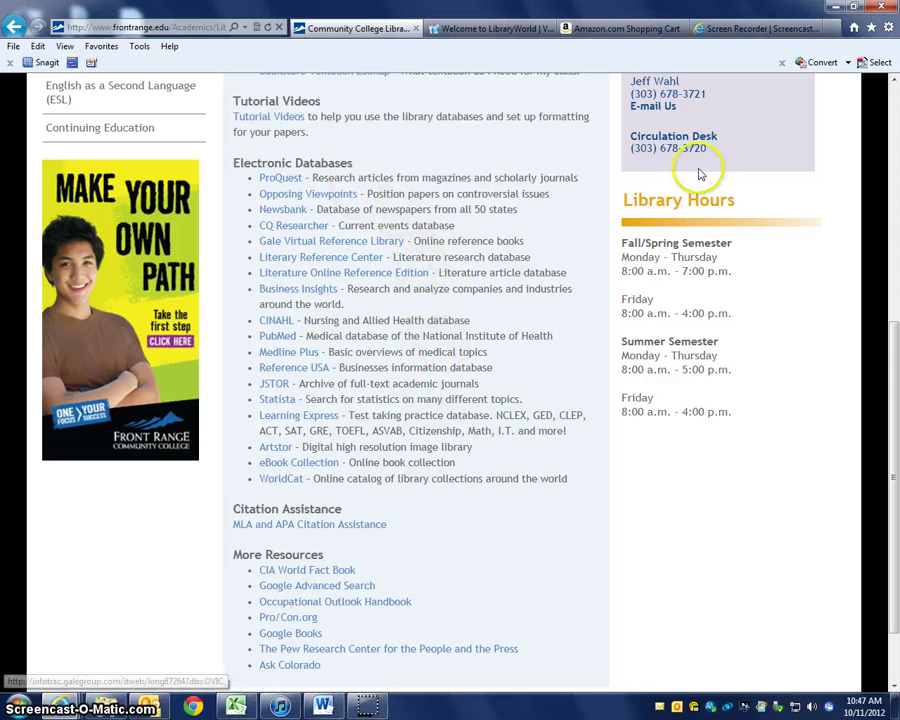
Open Statista in a new window from the library's Electronic Databases list
left_click_drag(893, 355, 897, 300)
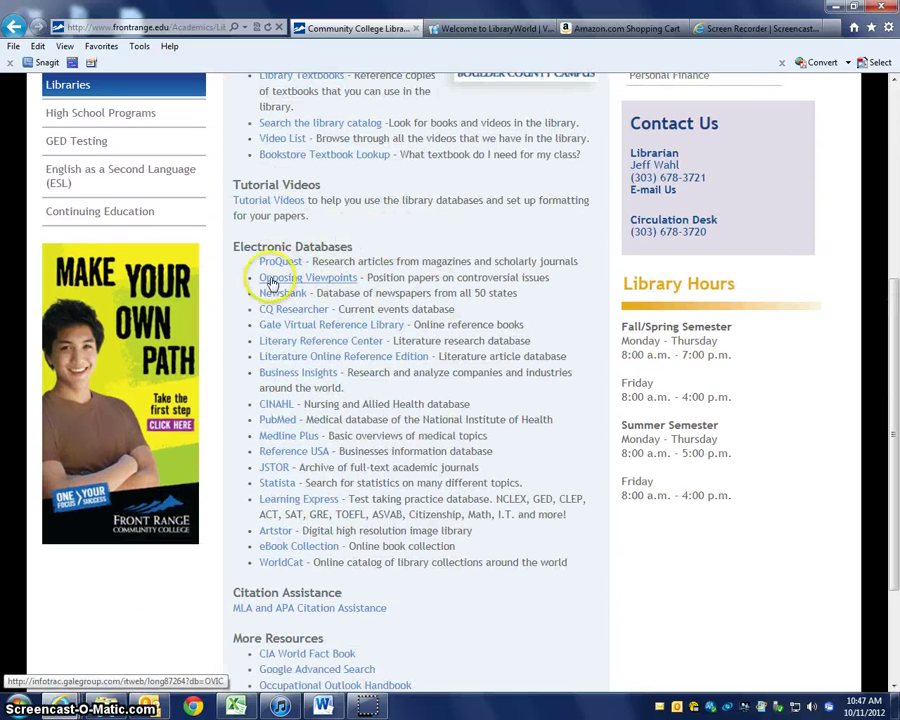
left_click(277, 487)
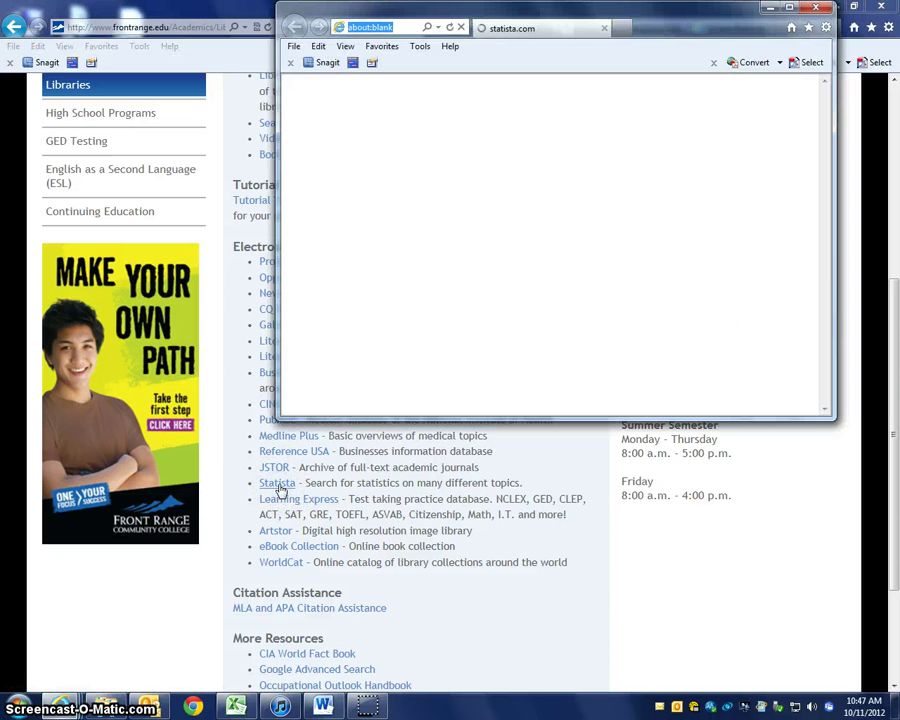
left_click(697, 230)
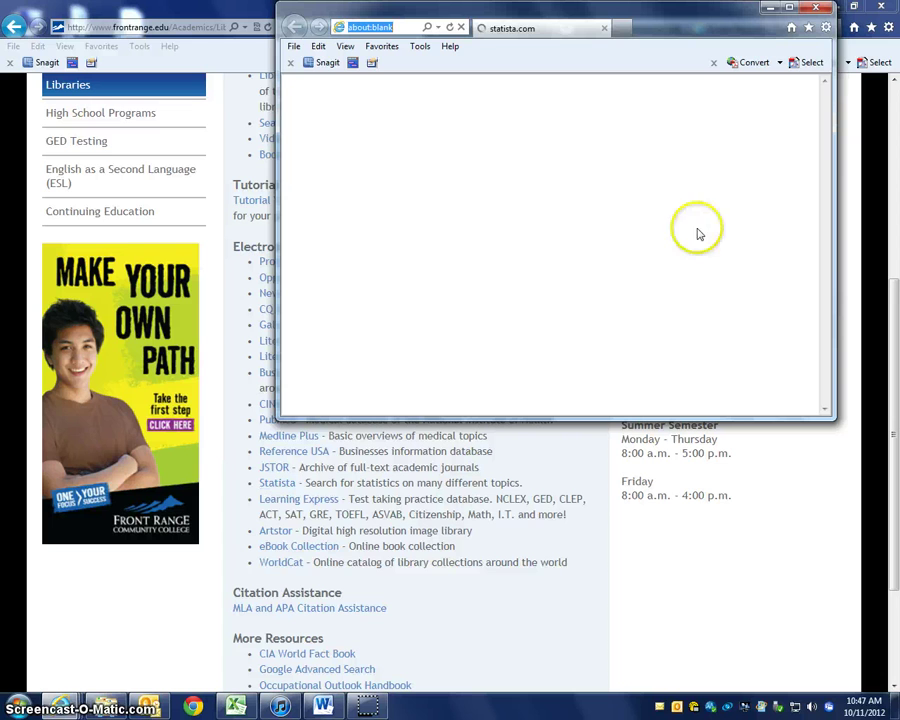
Maximize the Statista window and search the portal for 'household income'
left_click(789, 9)
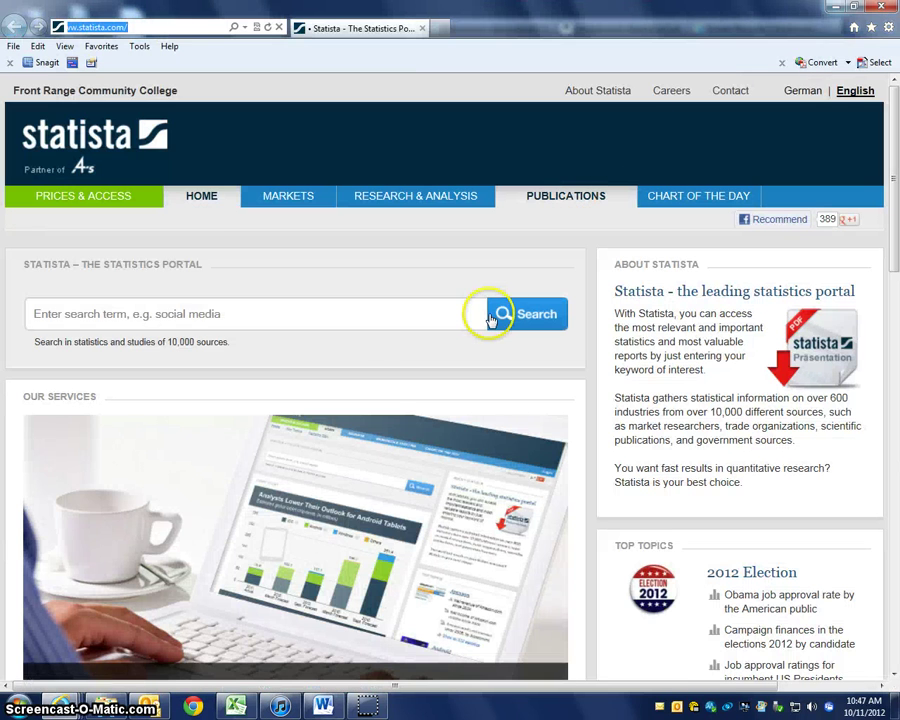
left_click(295, 313)
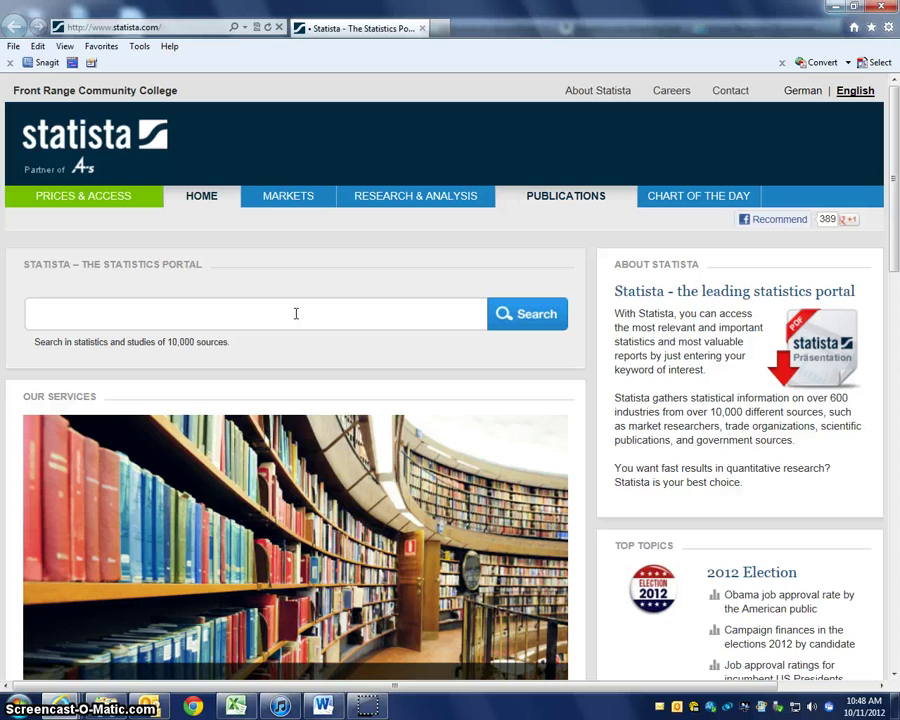
left_click_drag(280, 313, 126, 307)
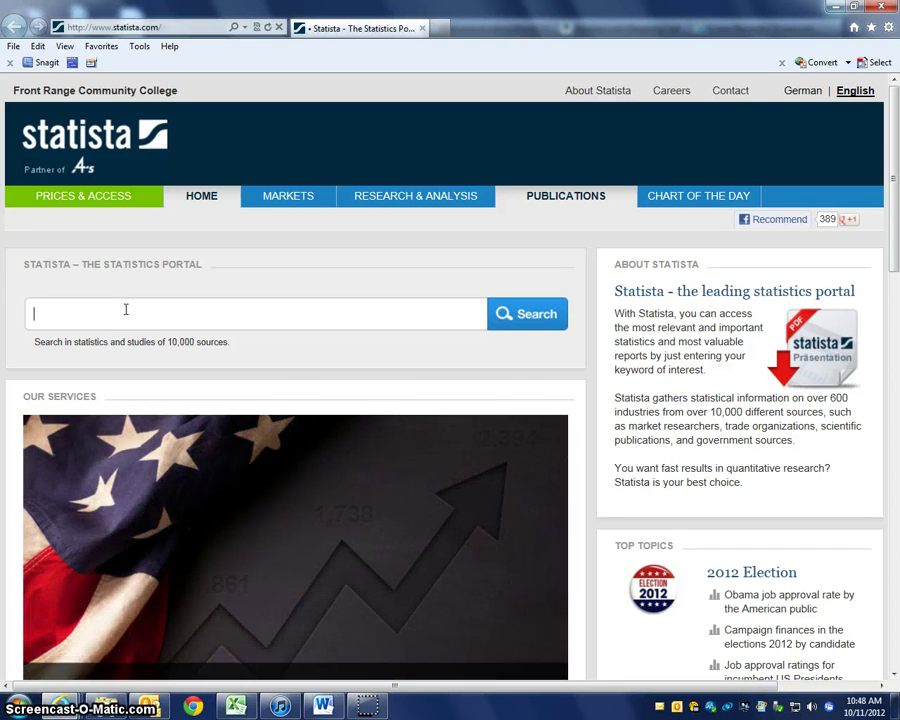
type("household ")
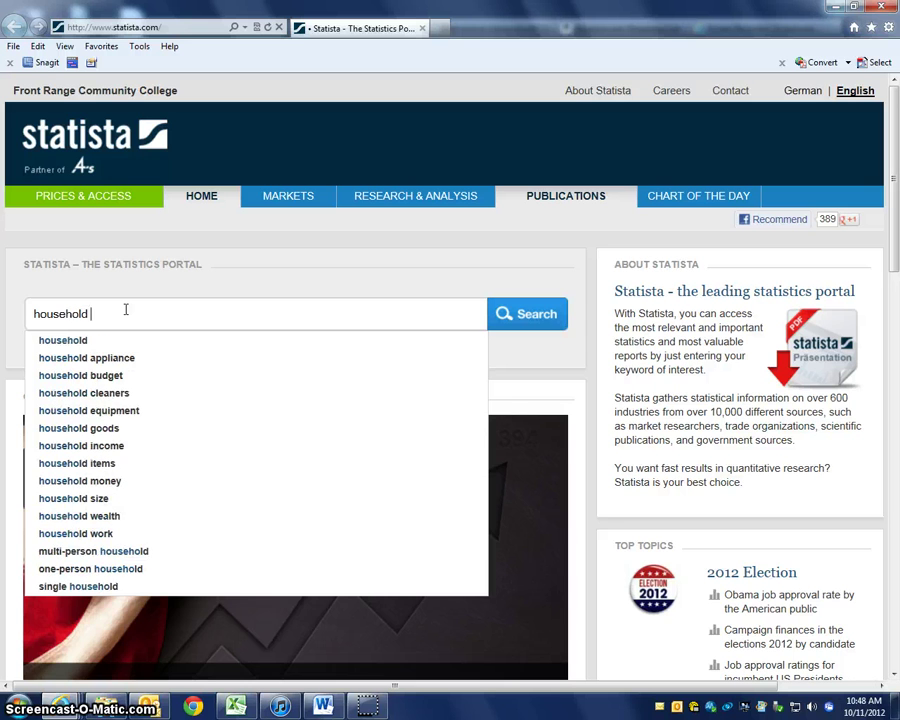
type("income")
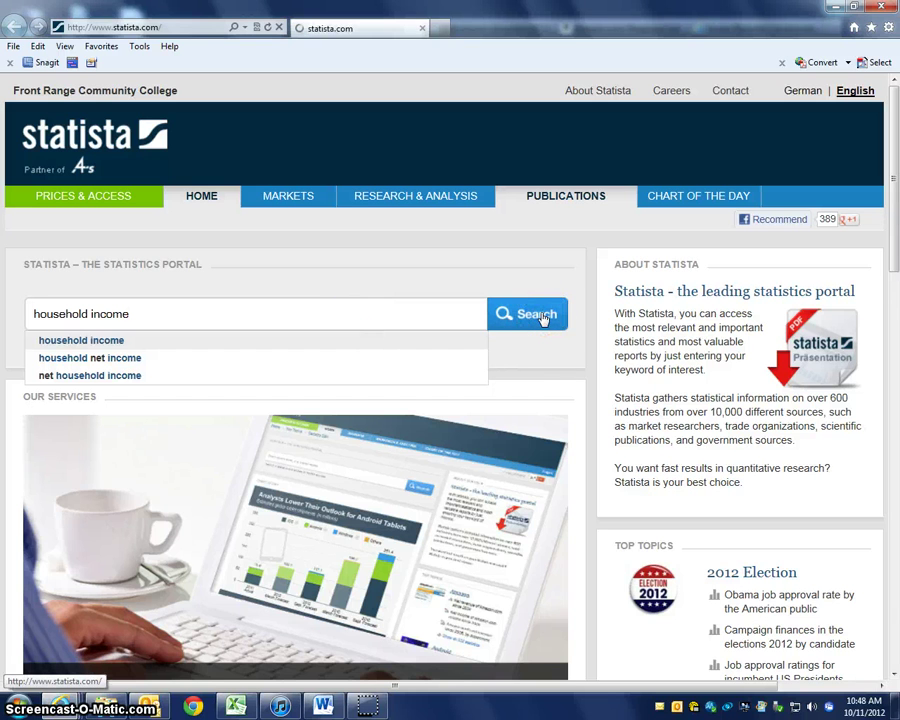
left_click(538, 315)
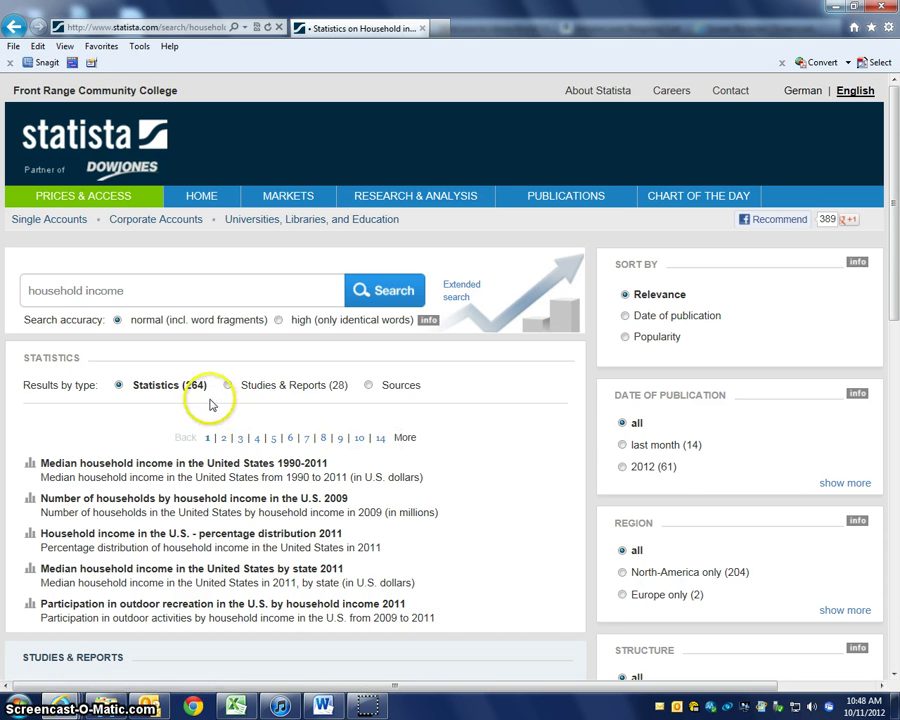
Open 'Median household income in the United States 1990-2011' and read the bar values
left_click(141, 464)
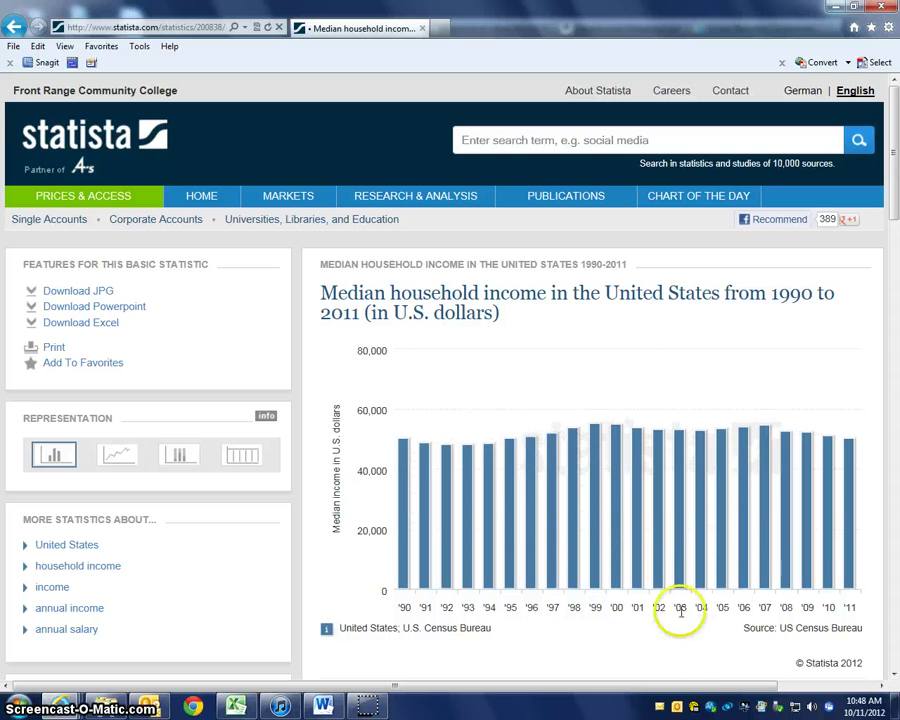
mouse_move(614, 512)
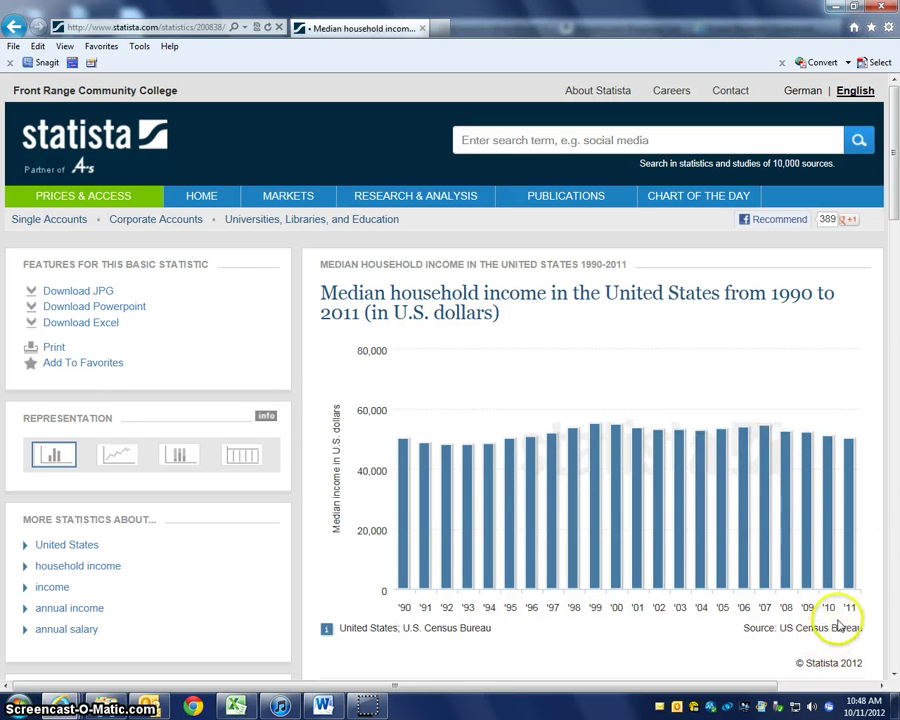
mouse_move(853, 586)
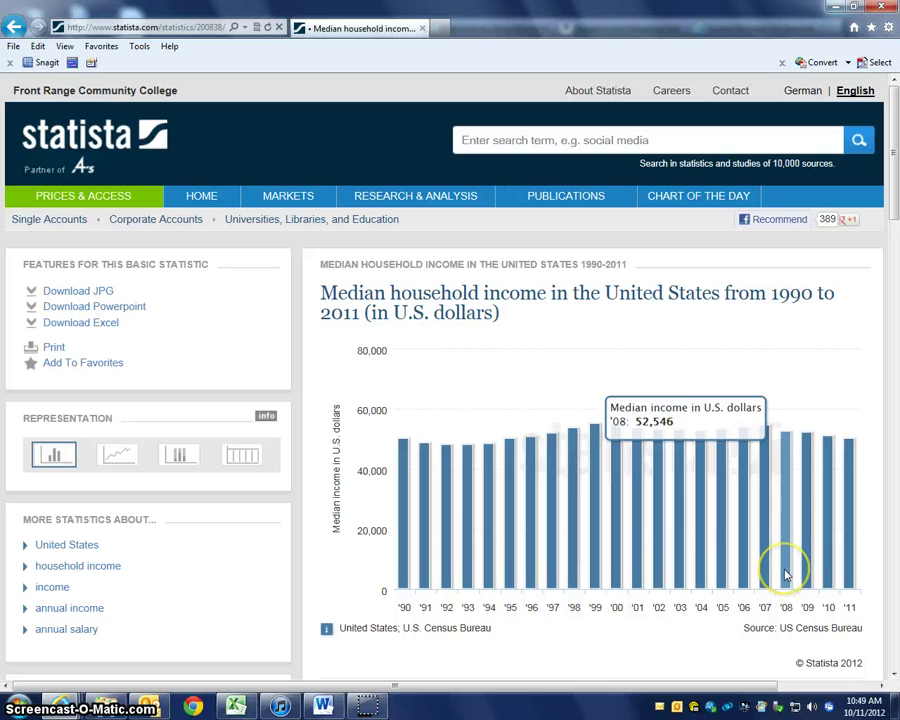
mouse_move(763, 458)
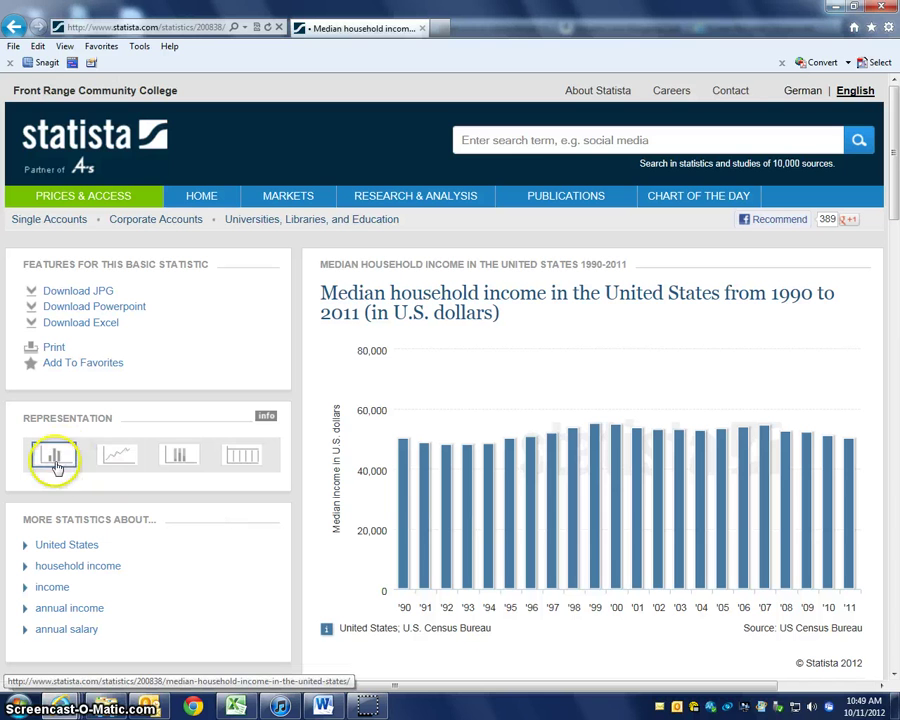
Show the income data as a line chart and table, then download the bar chart as JPG
left_click(115, 459)
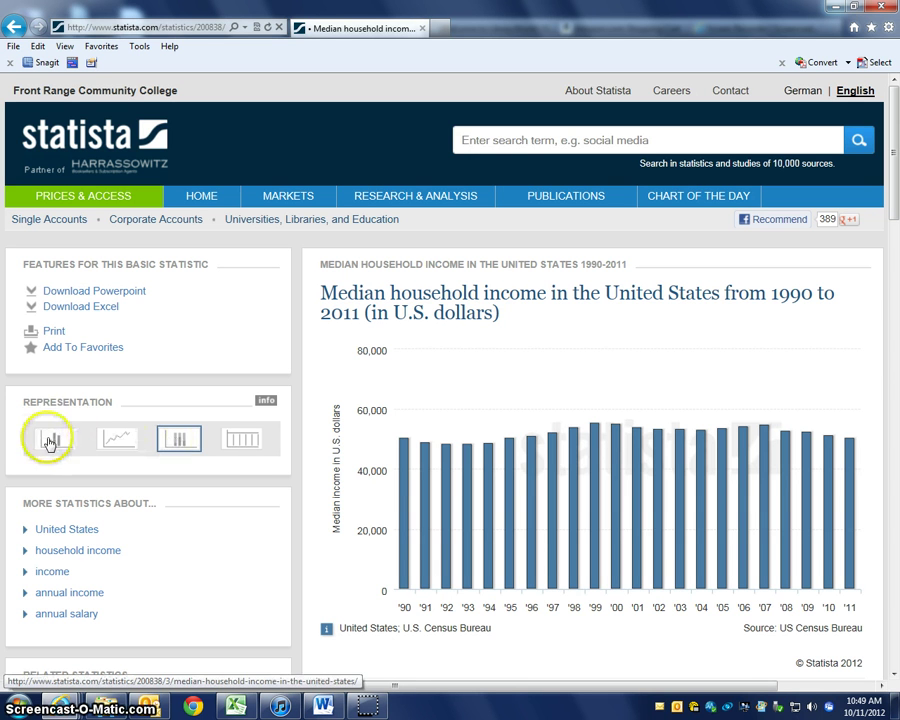
left_click(244, 441)
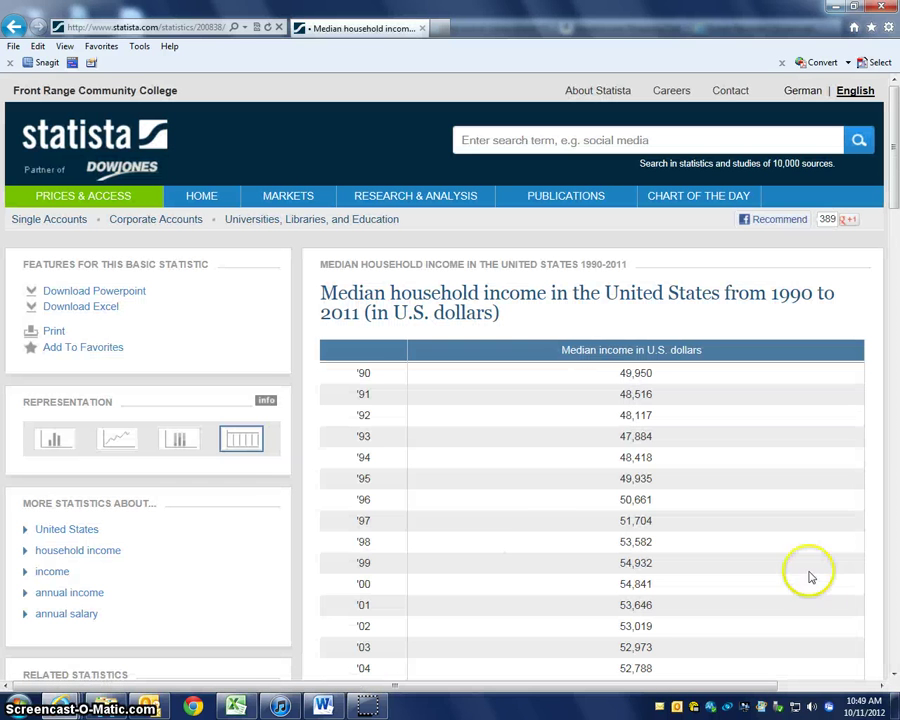
left_click(893, 680)
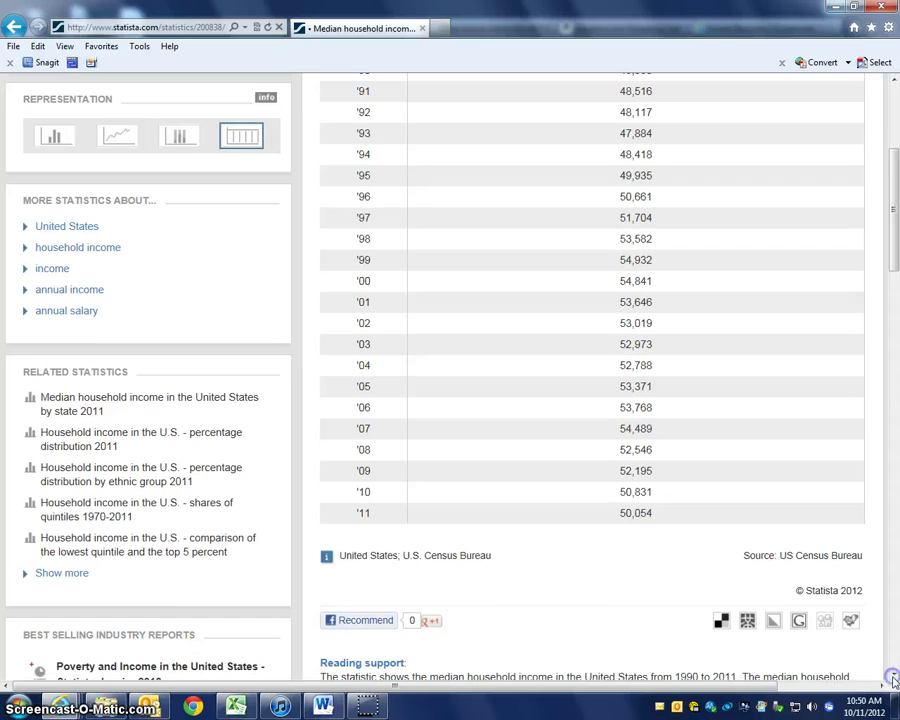
left_click(897, 208)
left_click_drag(895, 207, 895, 150)
left_click(52, 441)
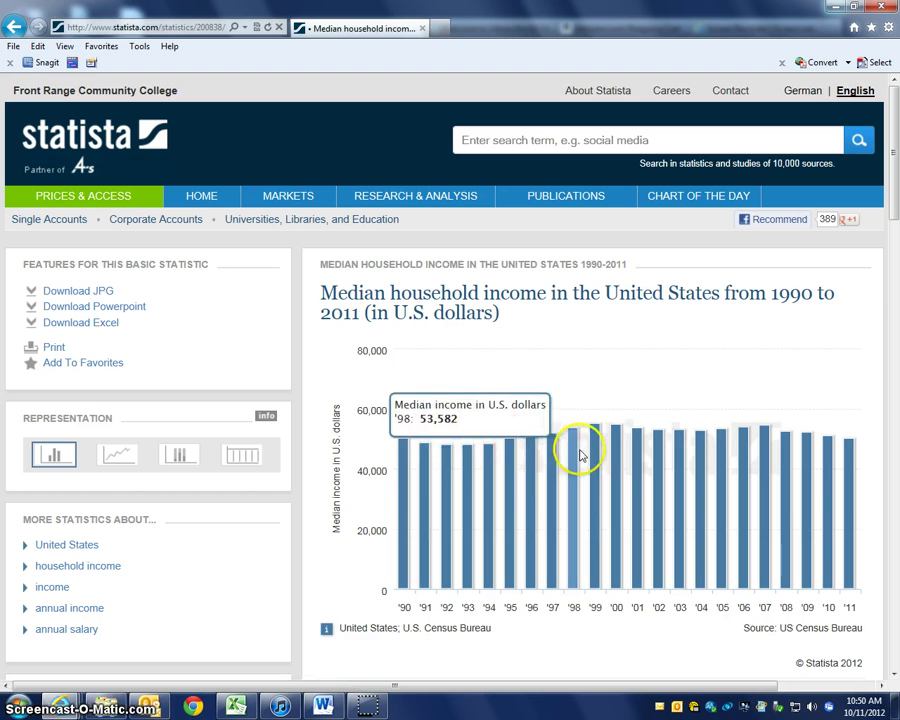
left_click(80, 293)
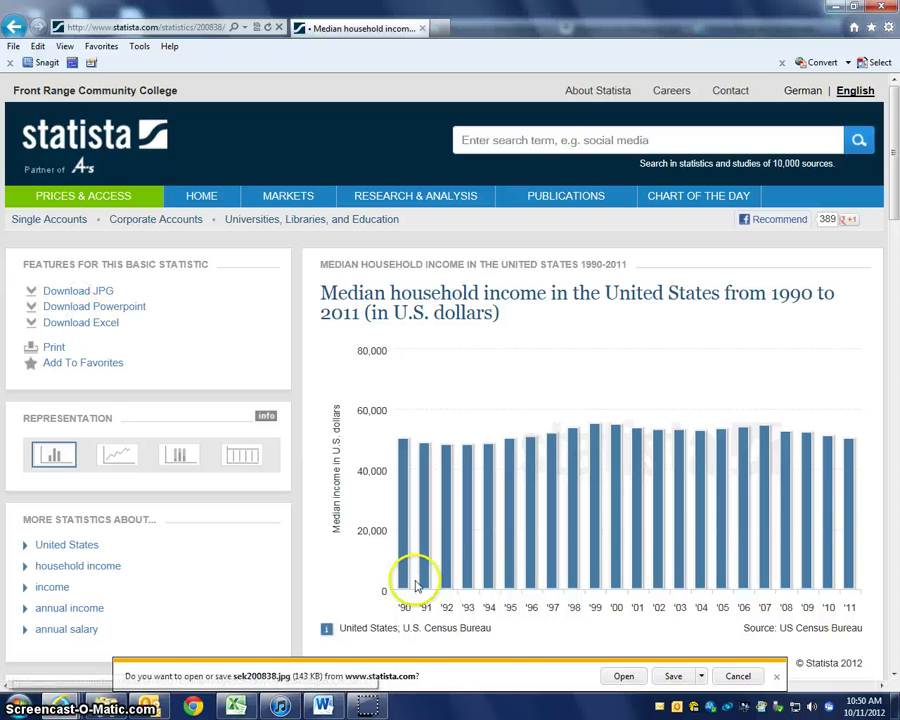
Open sek200838.jpg in Photo Viewer, look through its menus, then close it
left_click(623, 676)
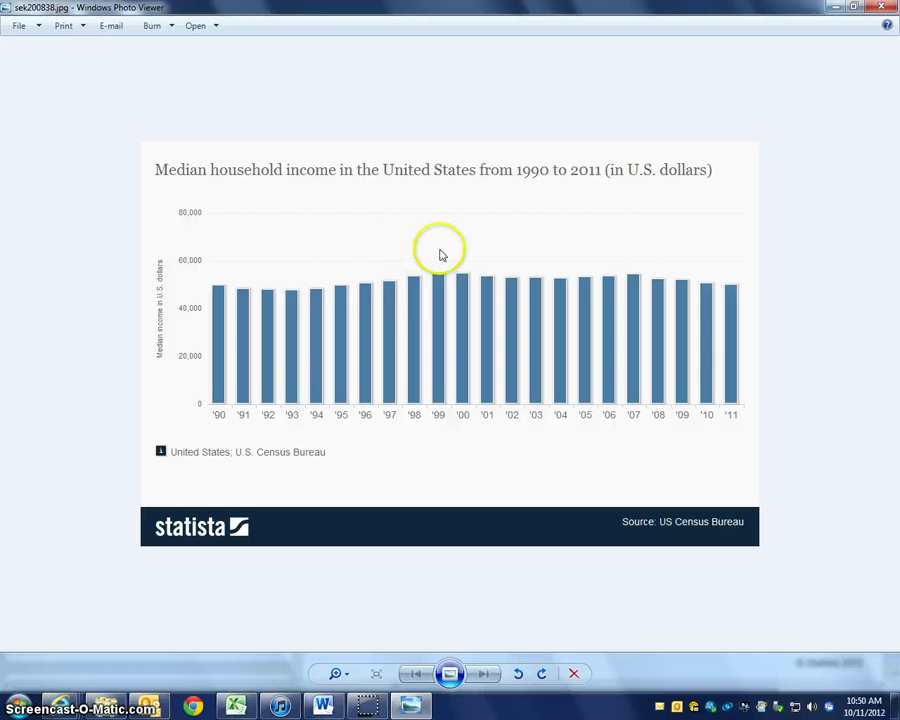
right_click(355, 233)
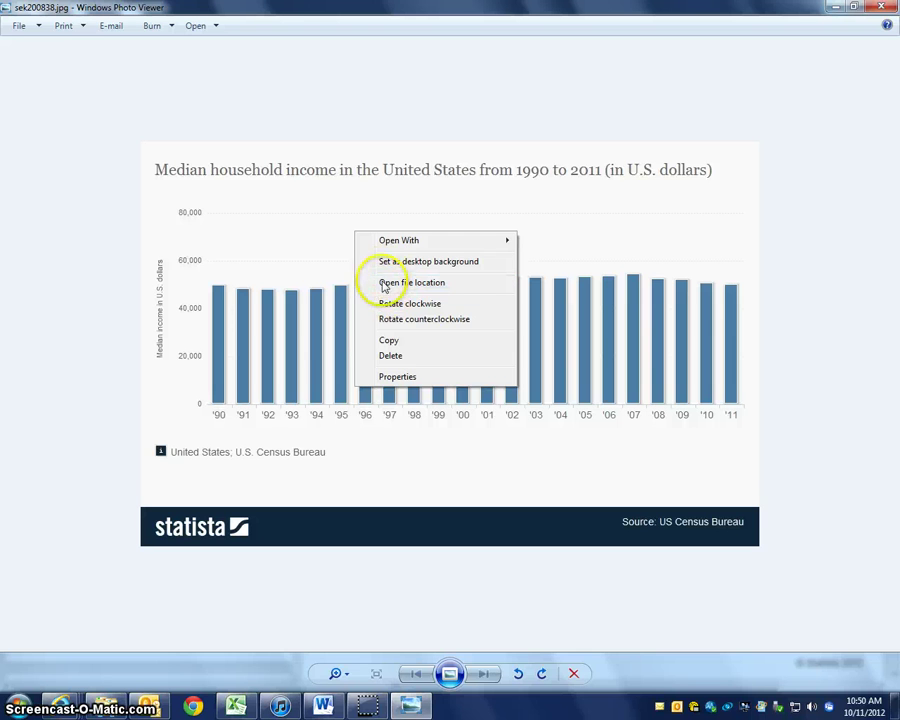
left_click(816, 249)
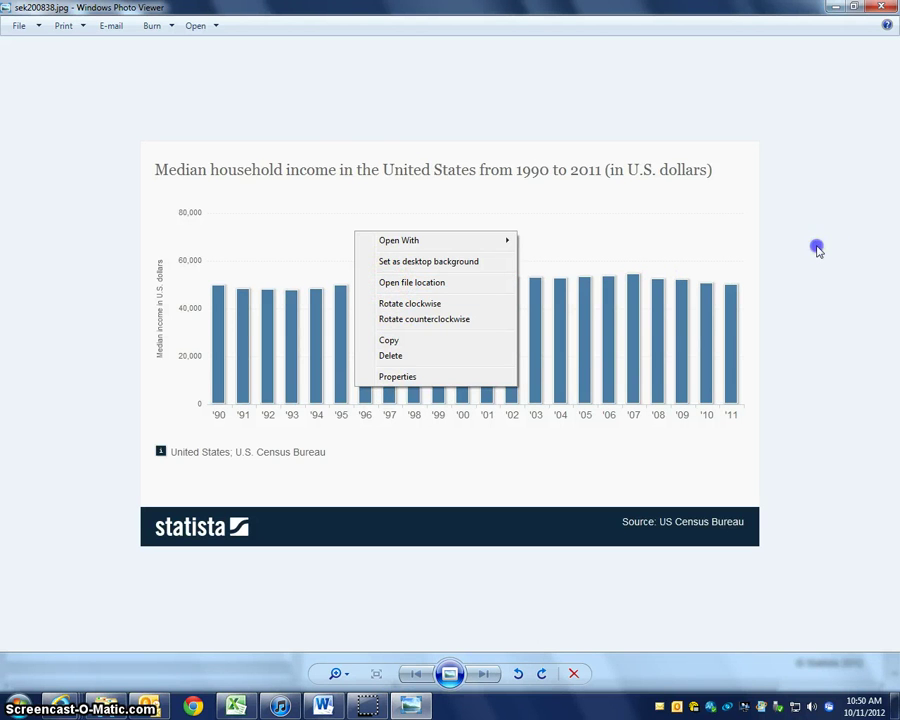
left_click(39, 27)
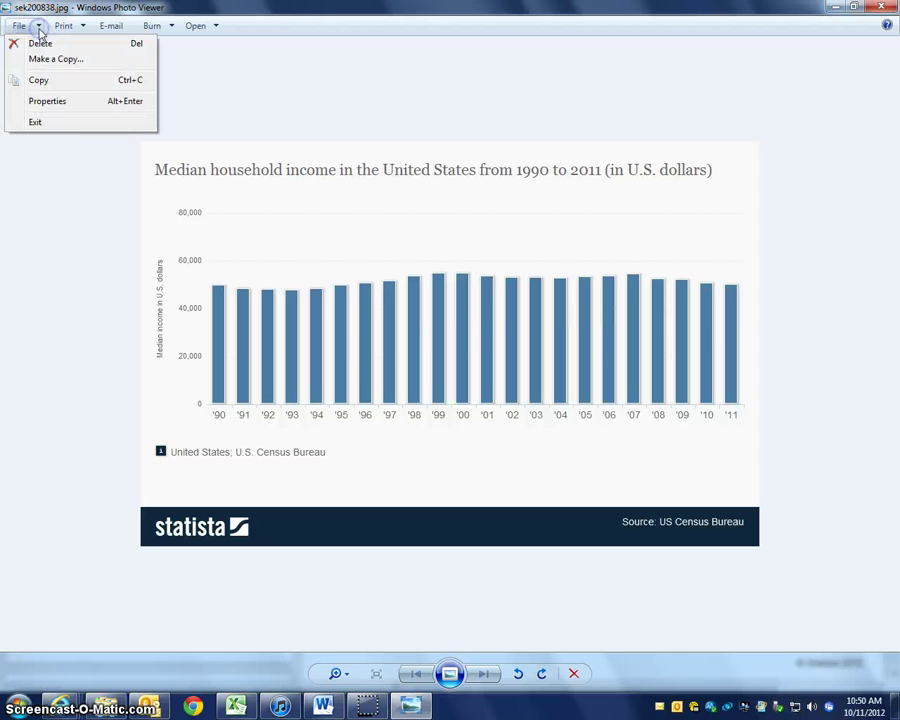
left_click(338, 92)
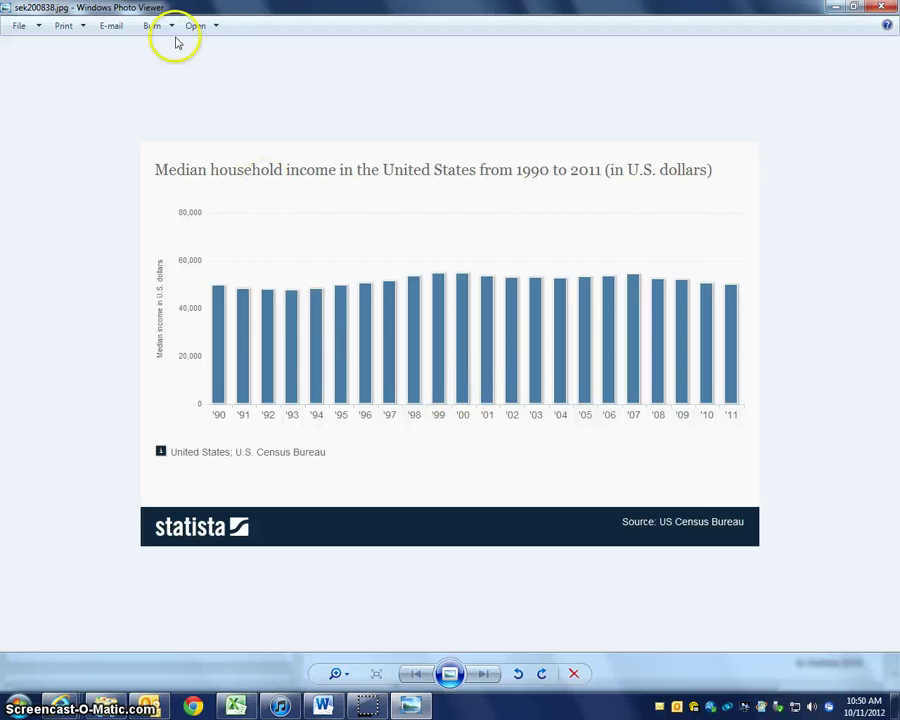
left_click(216, 28)
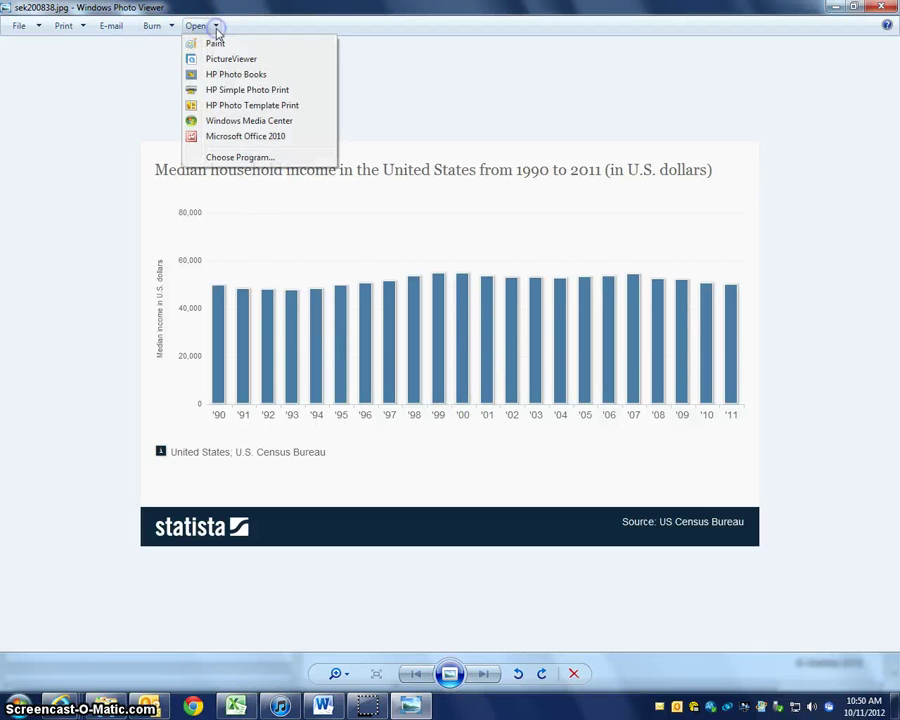
left_click(441, 106)
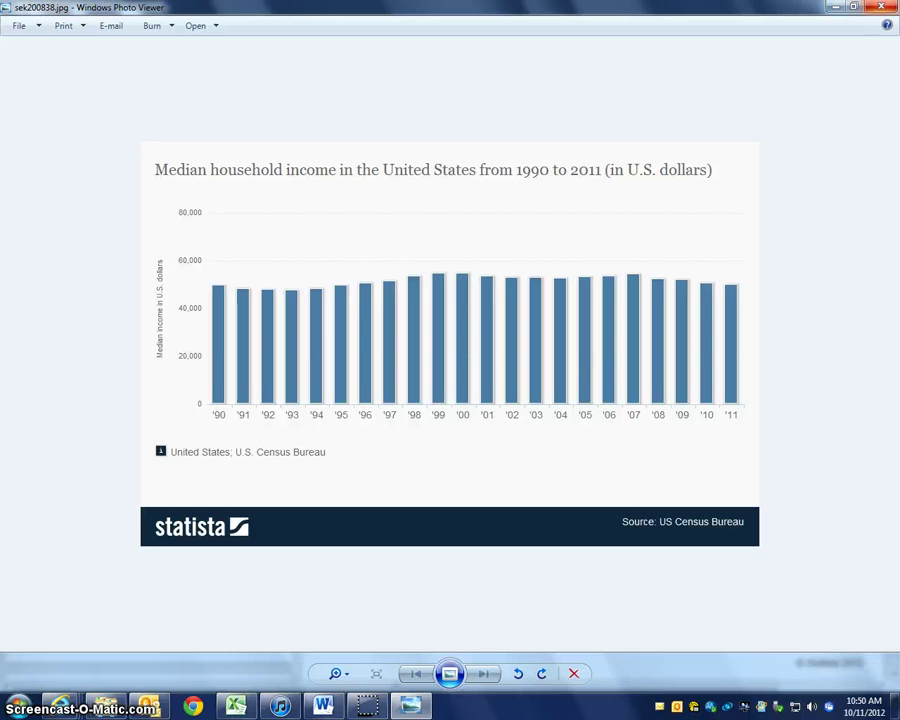
left_click(886, 8)
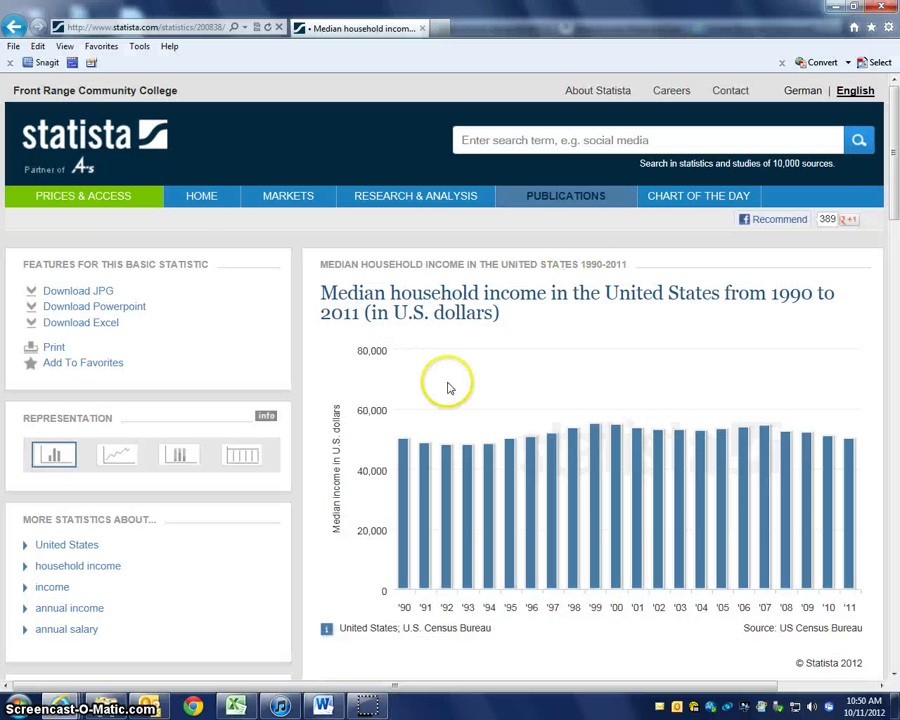
Cancel saving the chart JPG to Documents and download the statistic as PowerPoint 200838.ppt instead
left_click(77, 293)
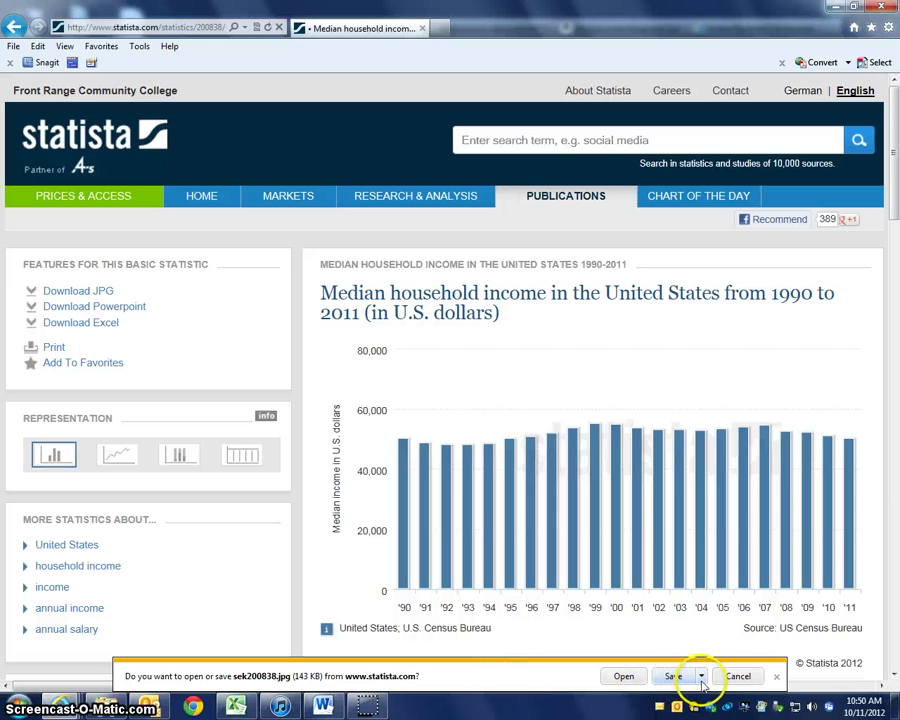
left_click(701, 677)
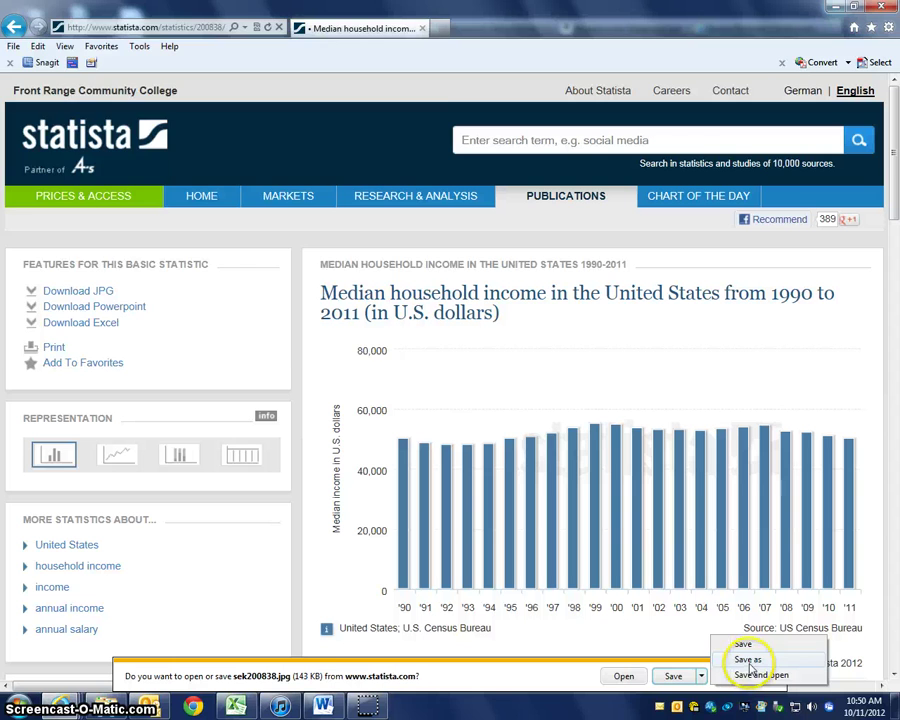
left_click(745, 659)
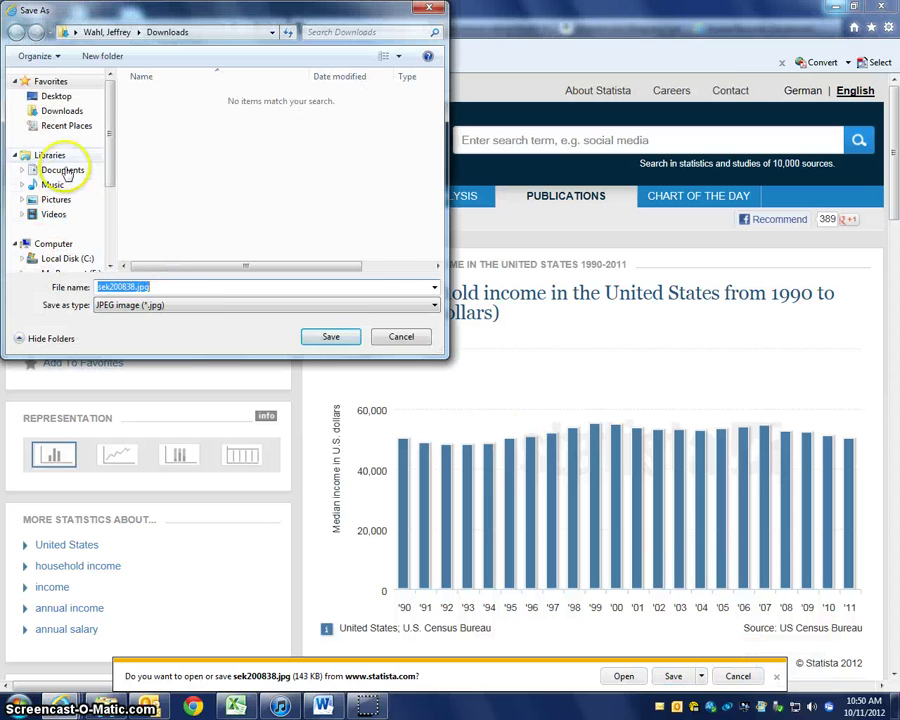
left_click(58, 171)
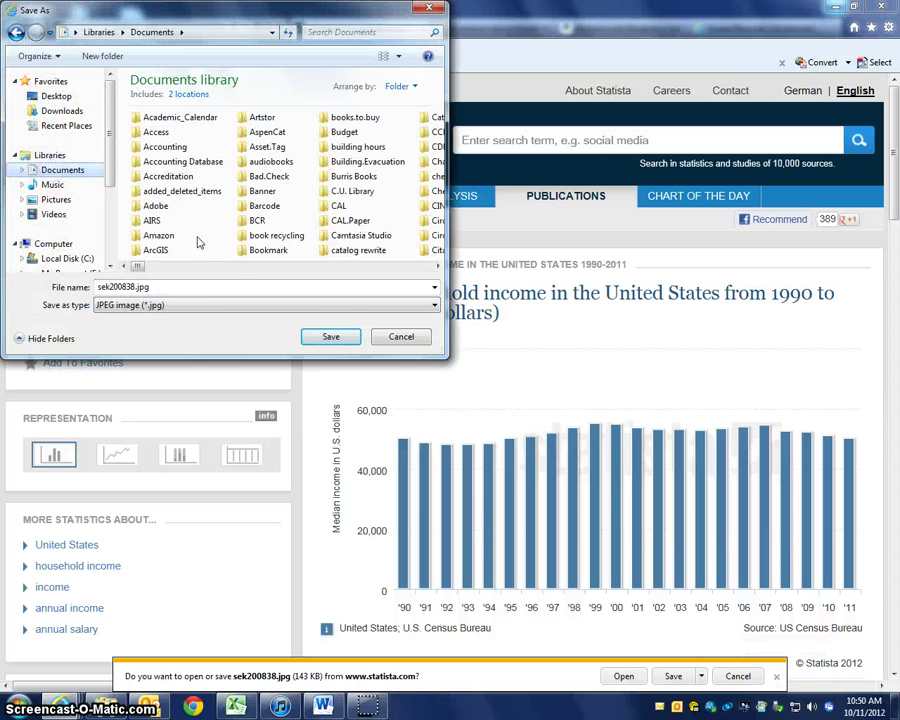
left_click(401, 337)
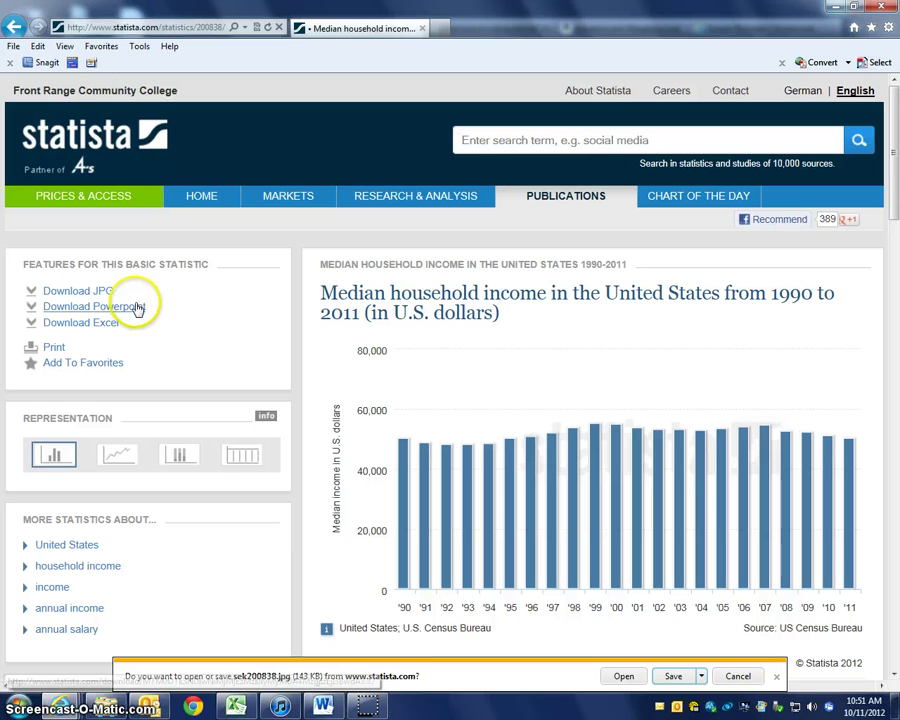
left_click(779, 678)
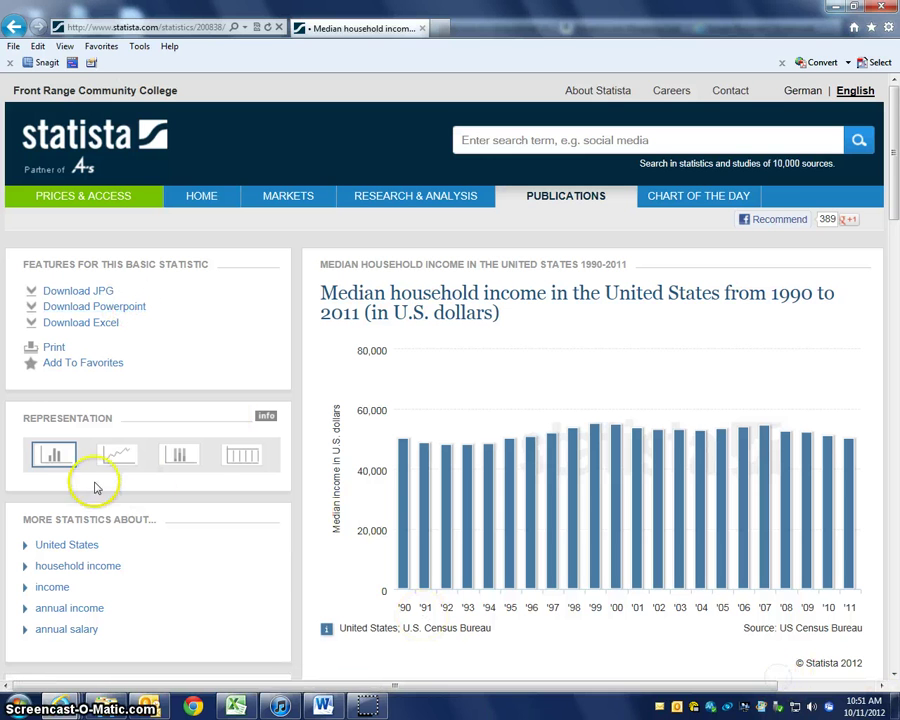
left_click(127, 313)
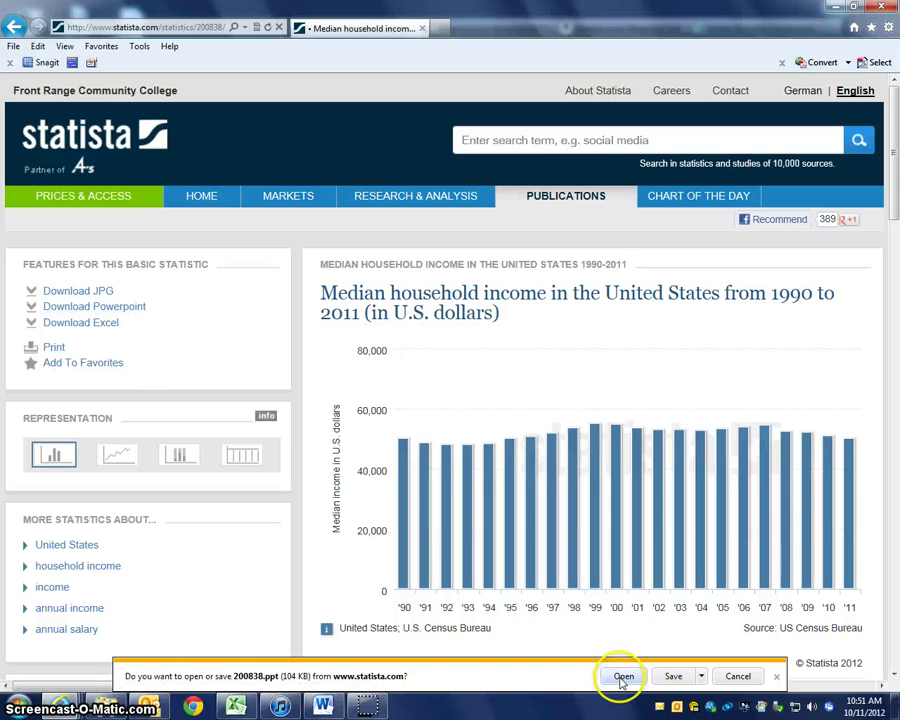
Open 200838.ppt, scroll through its three slides, return to slide 2, then close PowerPoint
left_click(623, 677)
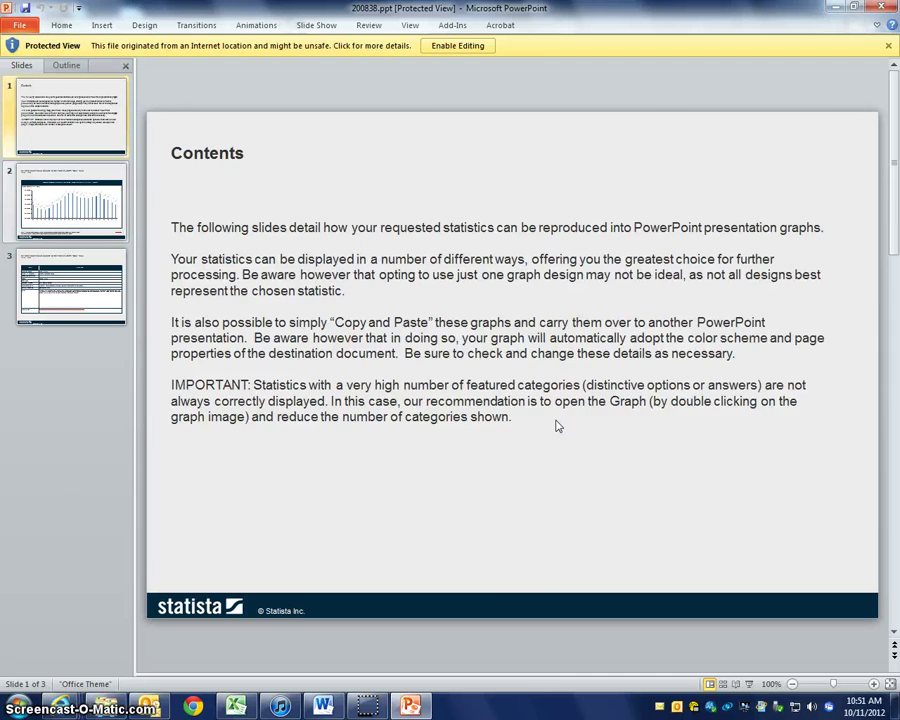
scroll(557, 425, "down", 1)
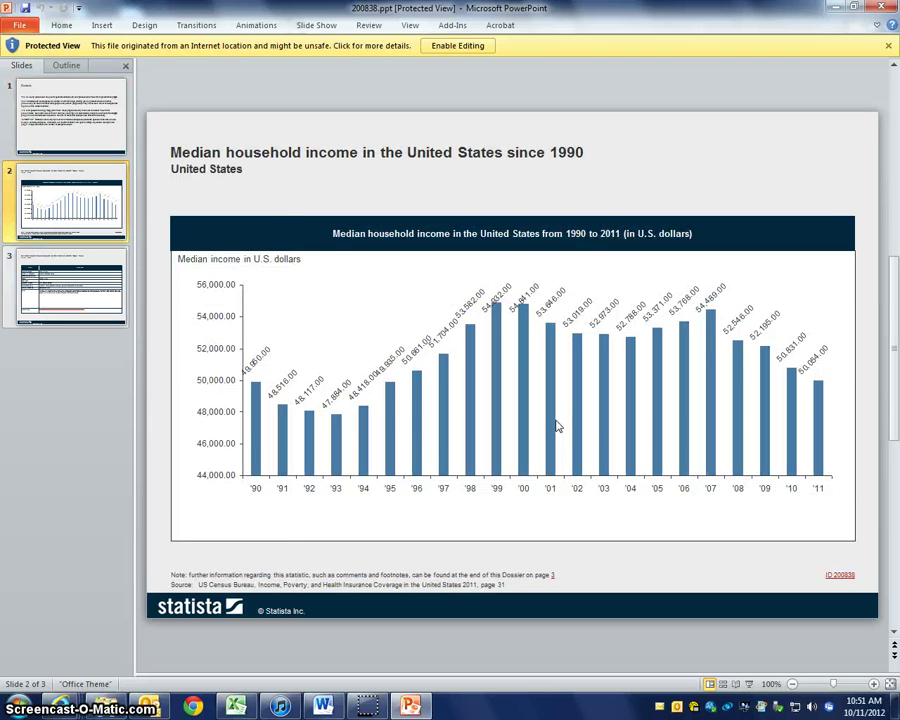
scroll(557, 425, "down", 1)
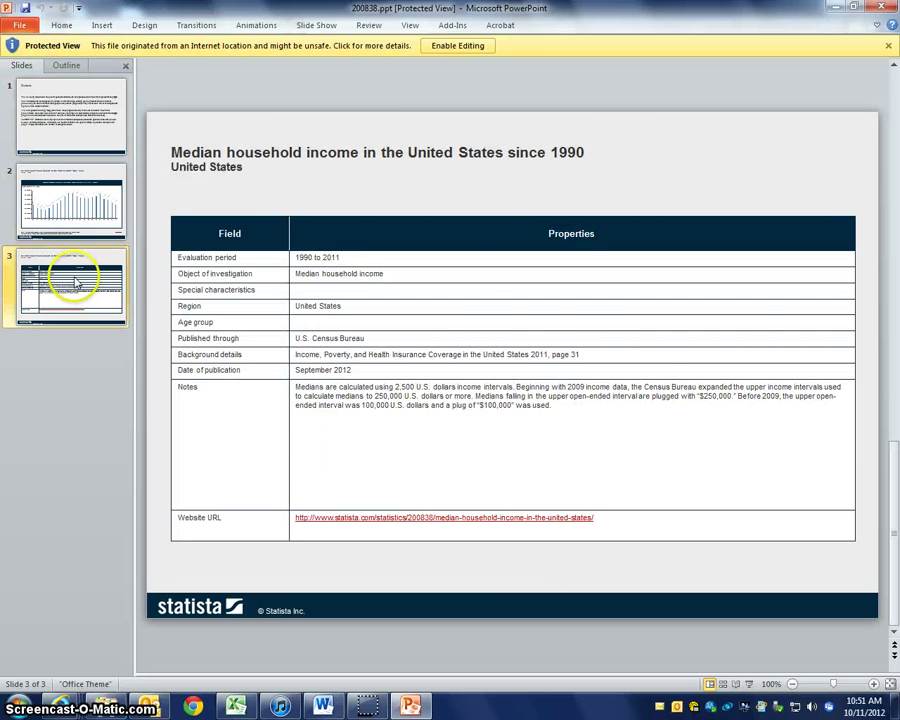
left_click(66, 212)
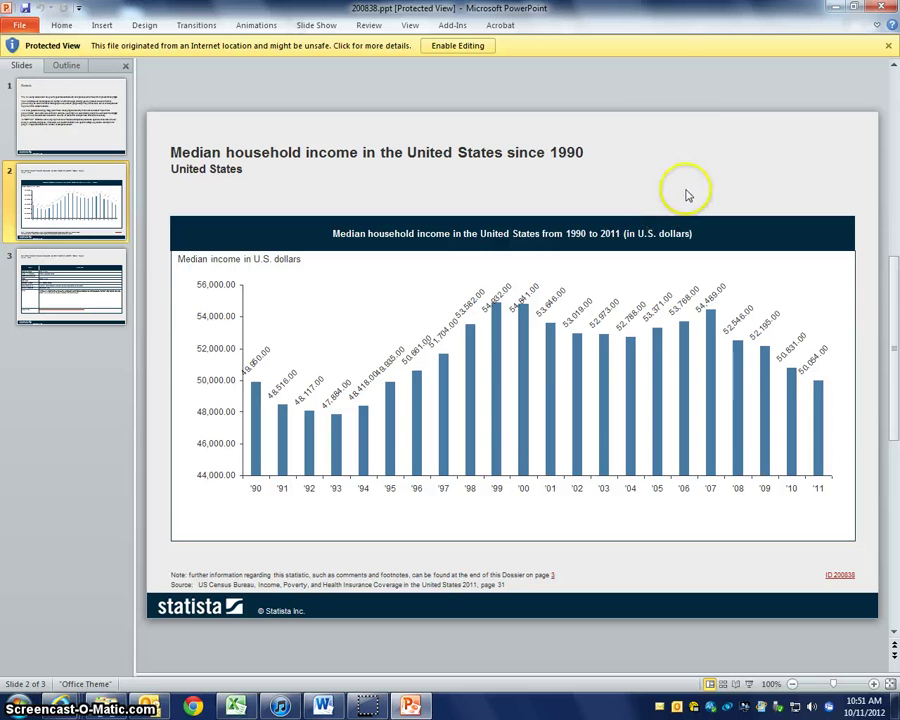
left_click(880, 9)
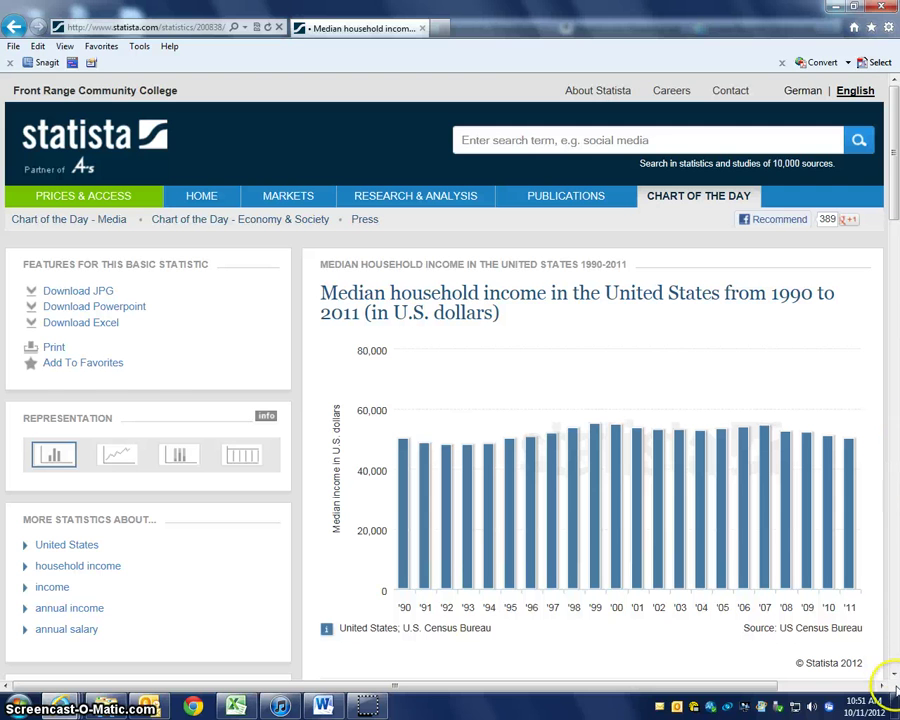
Scroll down to the Statistic Information showing the U.S. Census Bureau source and September 2012 release
scroll(893, 680, "down", 3)
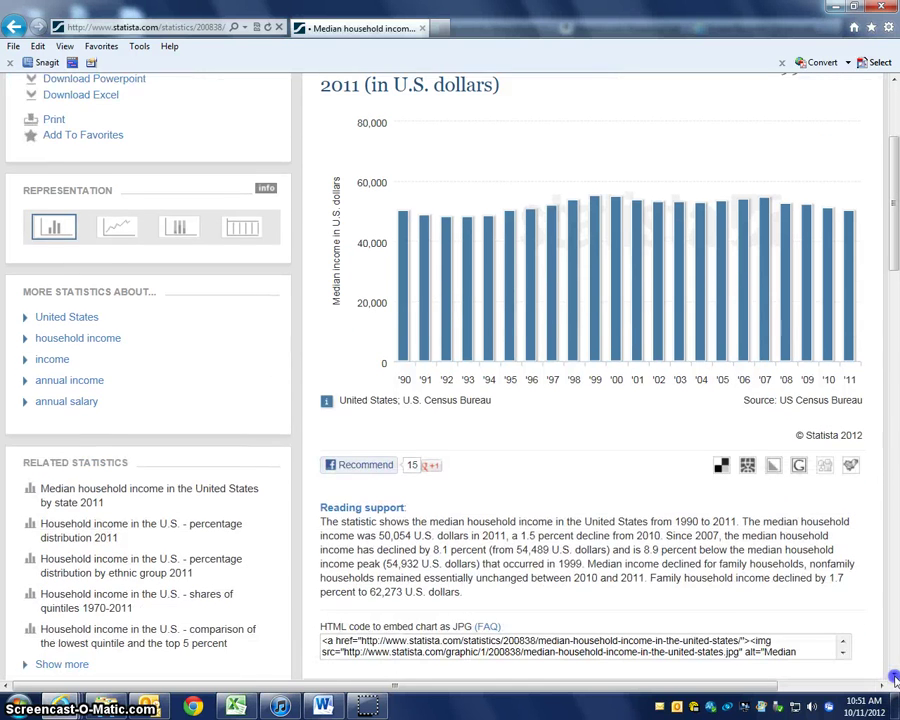
scroll(895, 680, "down", 1)
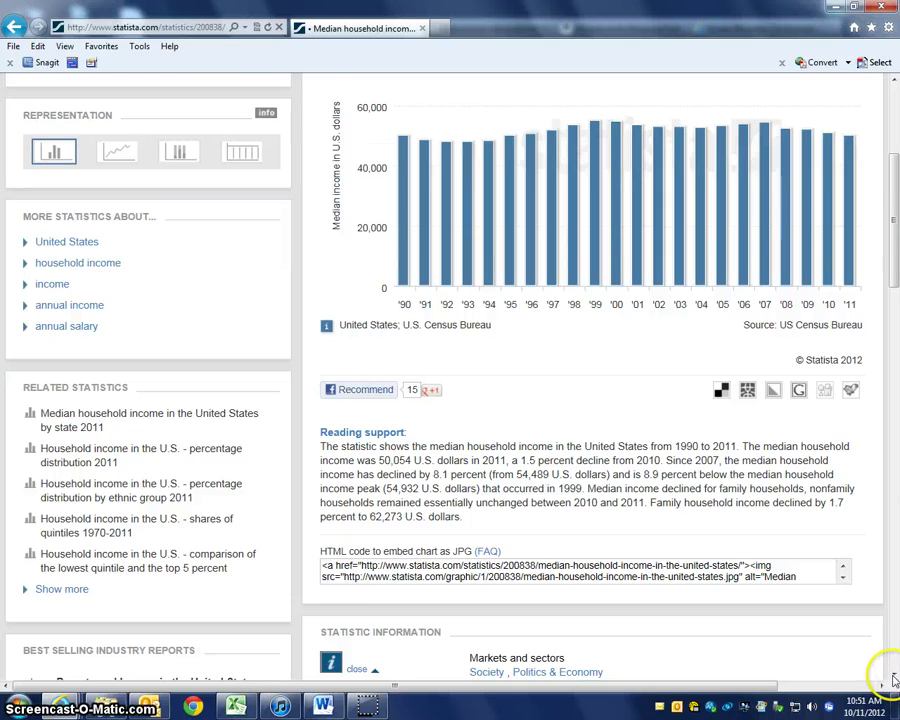
left_click(895, 680)
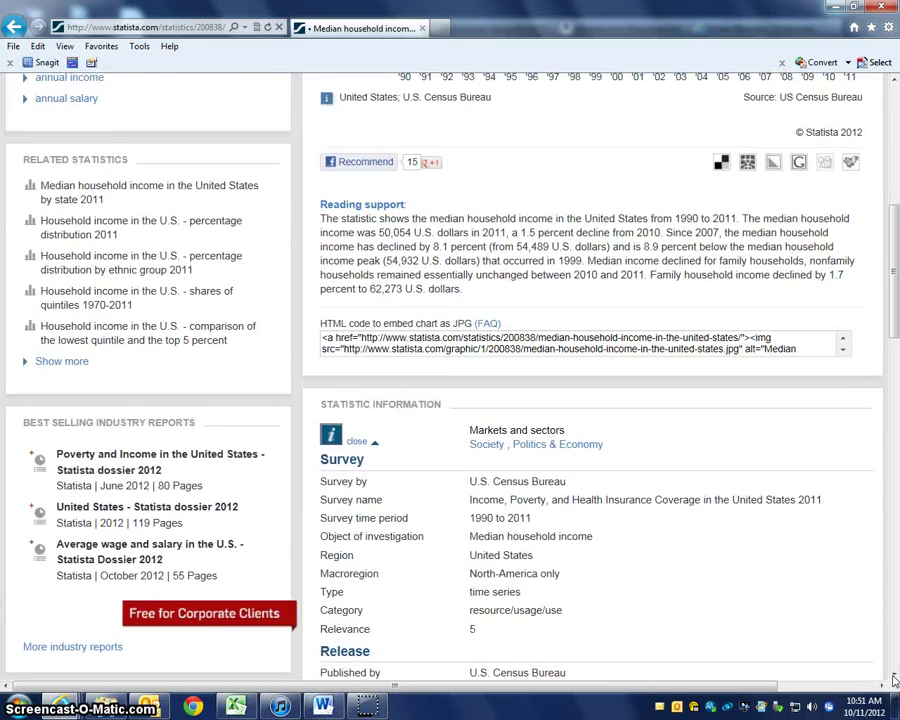
left_click(895, 680)
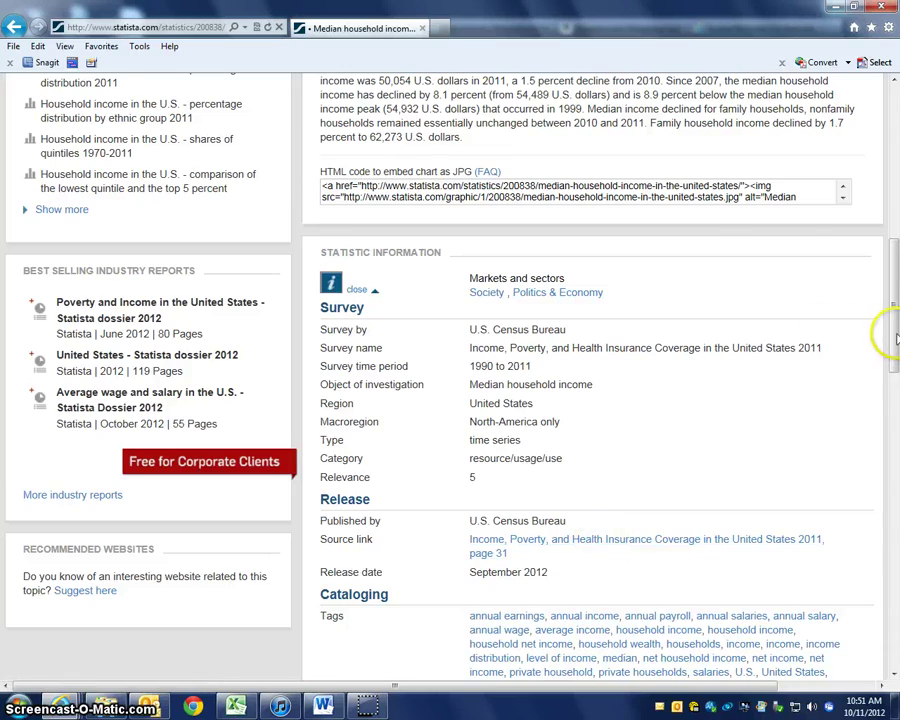
left_click_drag(884, 333, 895, 312)
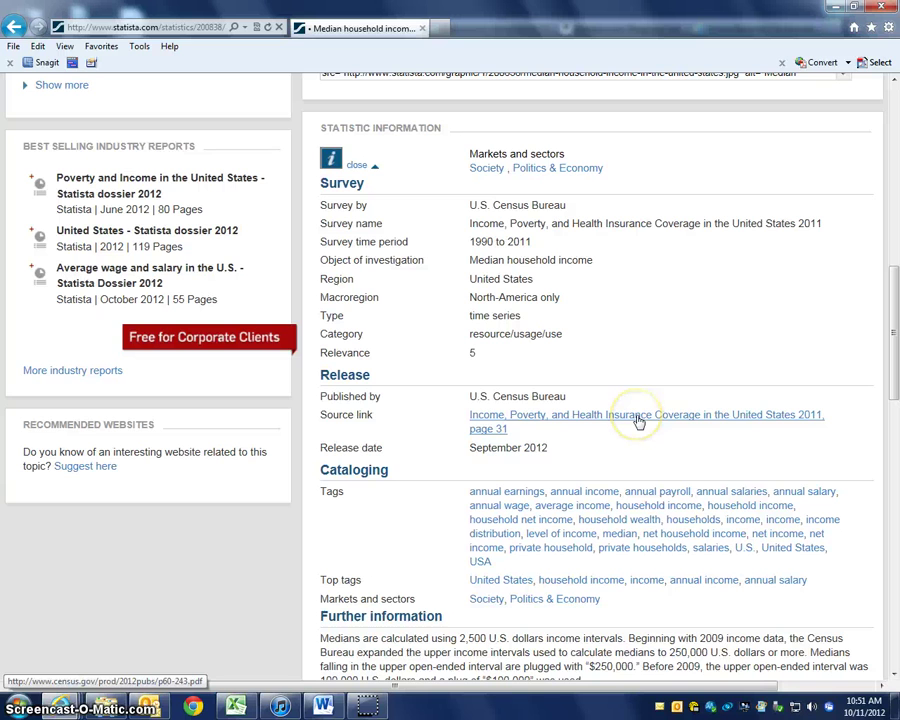
Open the Census Bureau source report and page past the contents to the Figure 2 earnings chart
left_click(638, 422)
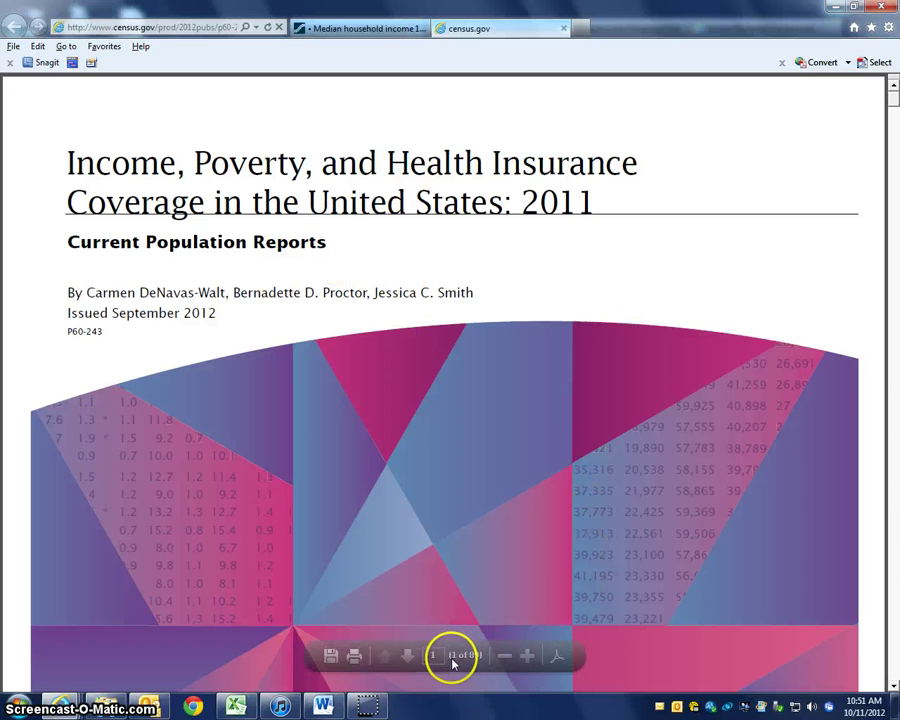
left_click(408, 656)
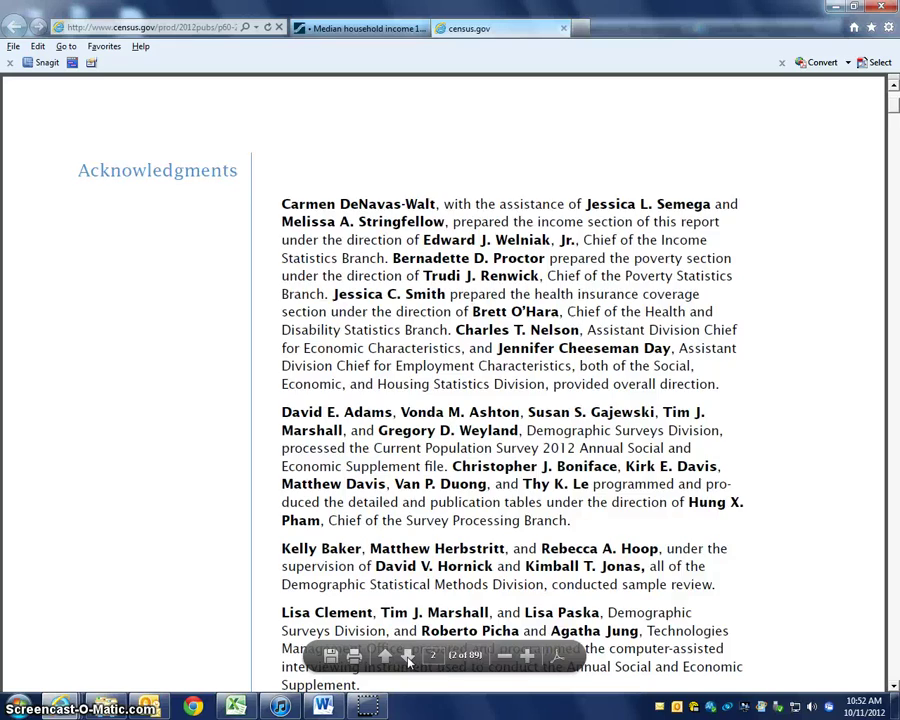
left_click(408, 656)
left_click(408, 656)
left_click(408, 656)
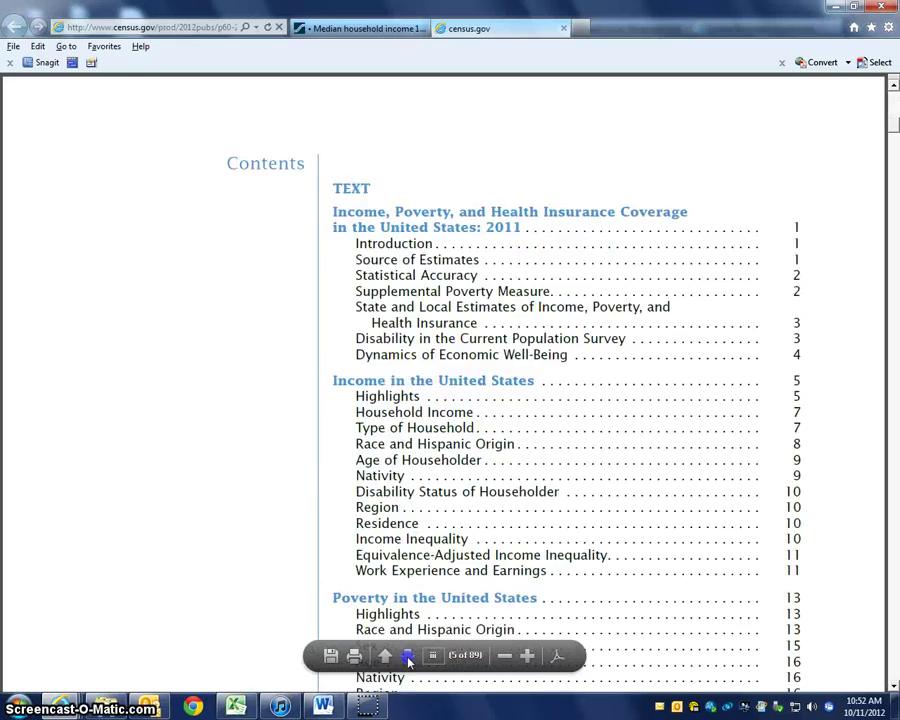
left_click(408, 656)
left_click(408, 656)
left_click(408, 656)
left_click(408, 656)
left_click(408, 656)
left_click(408, 656)
left_click(408, 656)
left_click(408, 656)
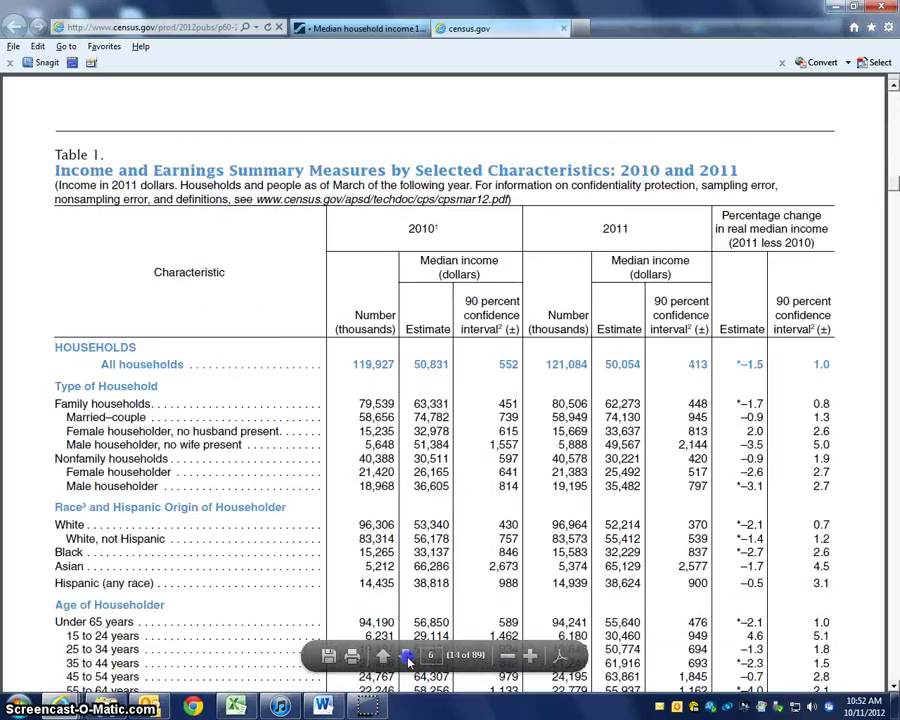
left_click(408, 656)
left_click(408, 656)
left_click(408, 656)
Page through the poverty and uninsured tables to Additional Data and Contacts, then close the report
left_click(408, 656)
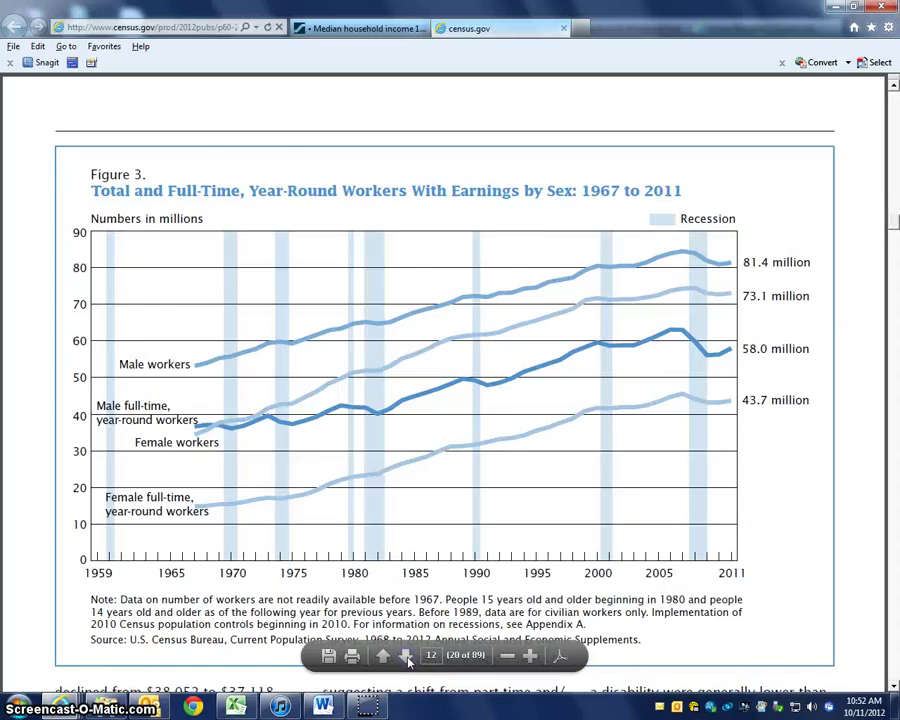
left_click(408, 656)
left_click(408, 656)
left_click(408, 656)
left_click(408, 656)
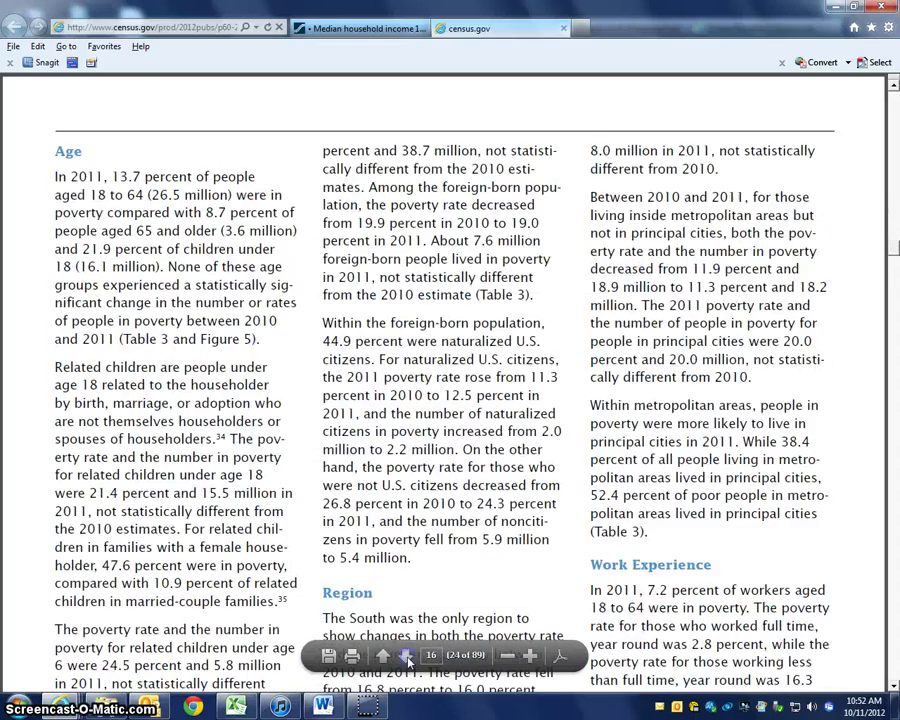
left_click(408, 656)
left_click(407, 656)
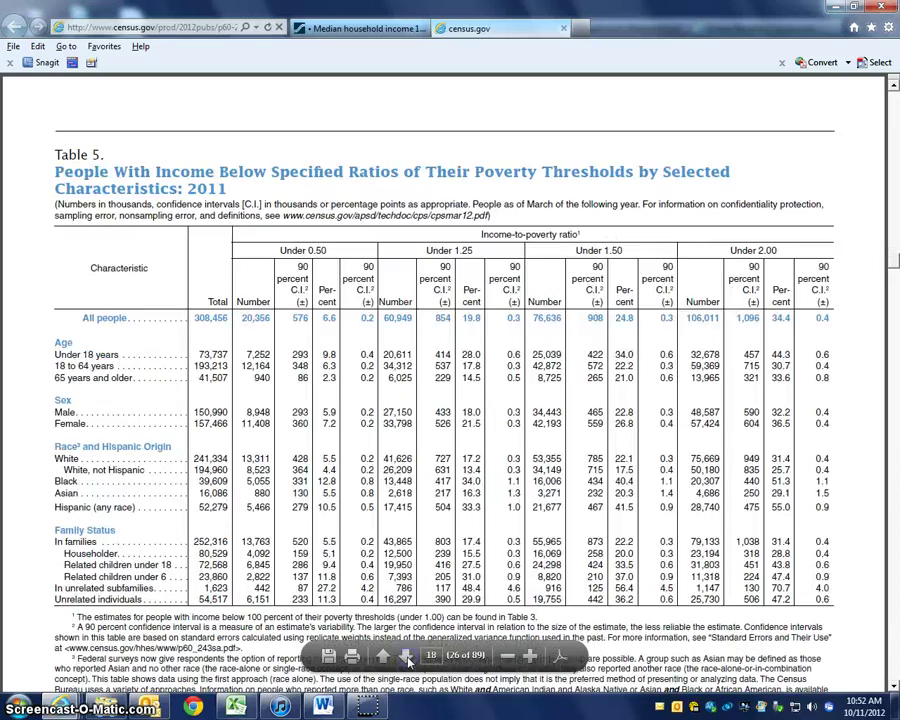
left_click(407, 656)
left_click(408, 656)
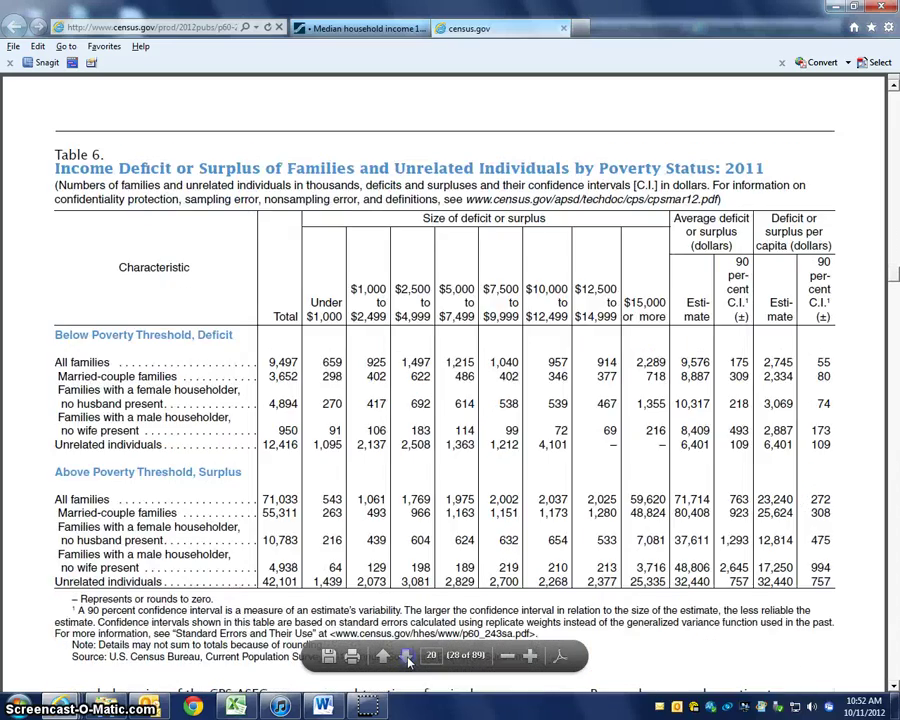
left_click(408, 656)
left_click(408, 656)
left_click(407, 657)
left_click(407, 657)
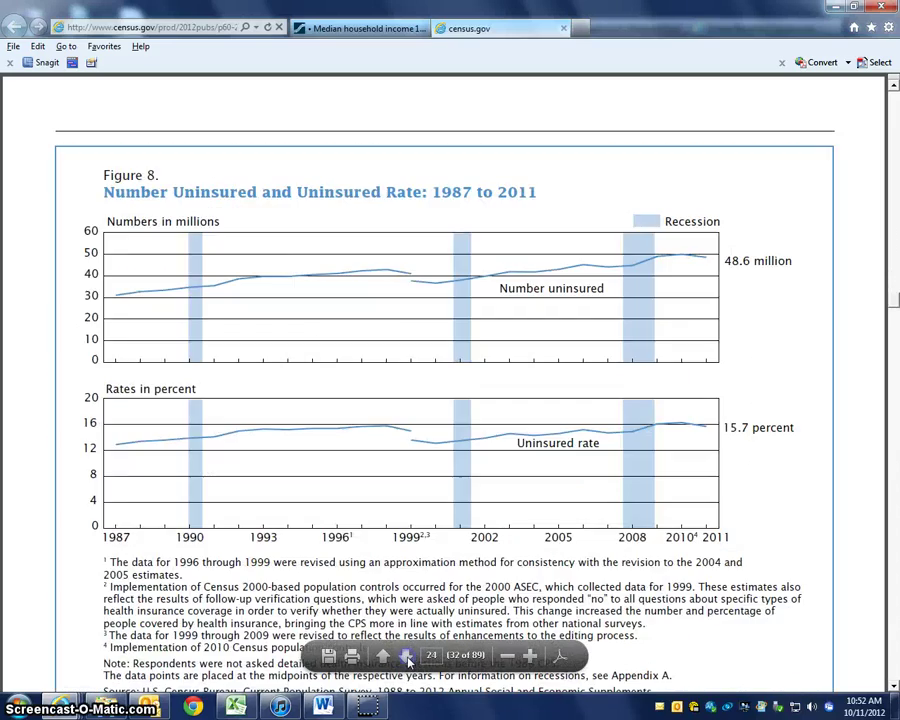
left_click(407, 656)
left_click(407, 656)
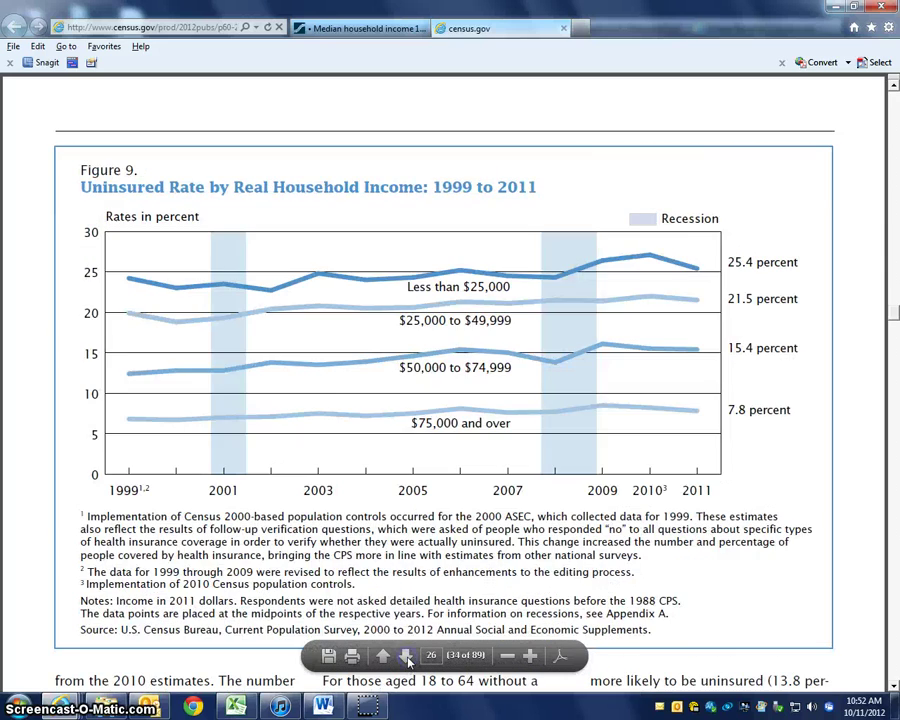
left_click(407, 656)
left_click(407, 656)
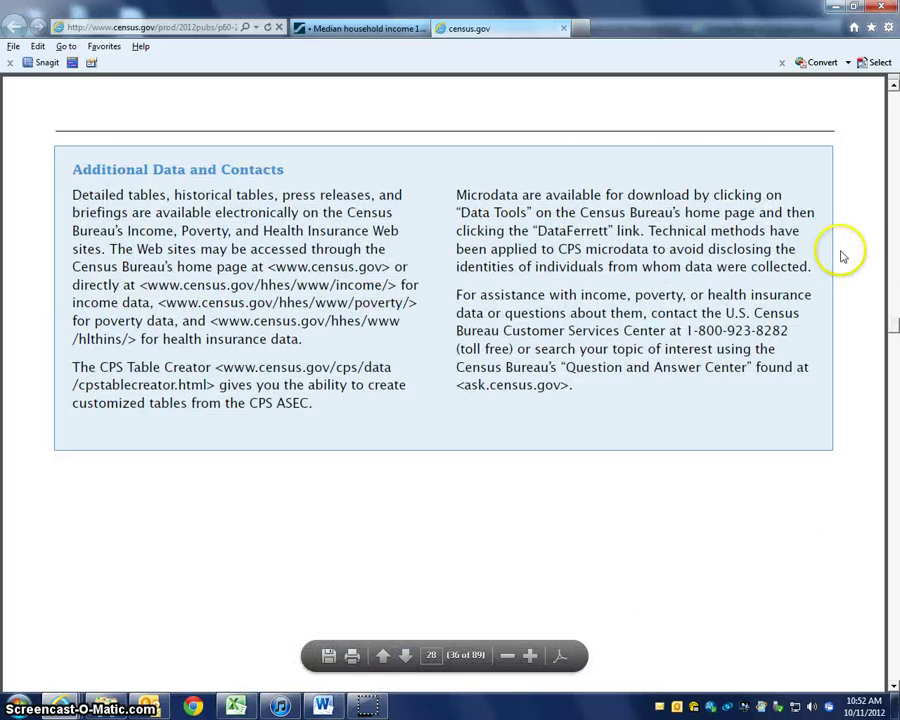
left_click(564, 29)
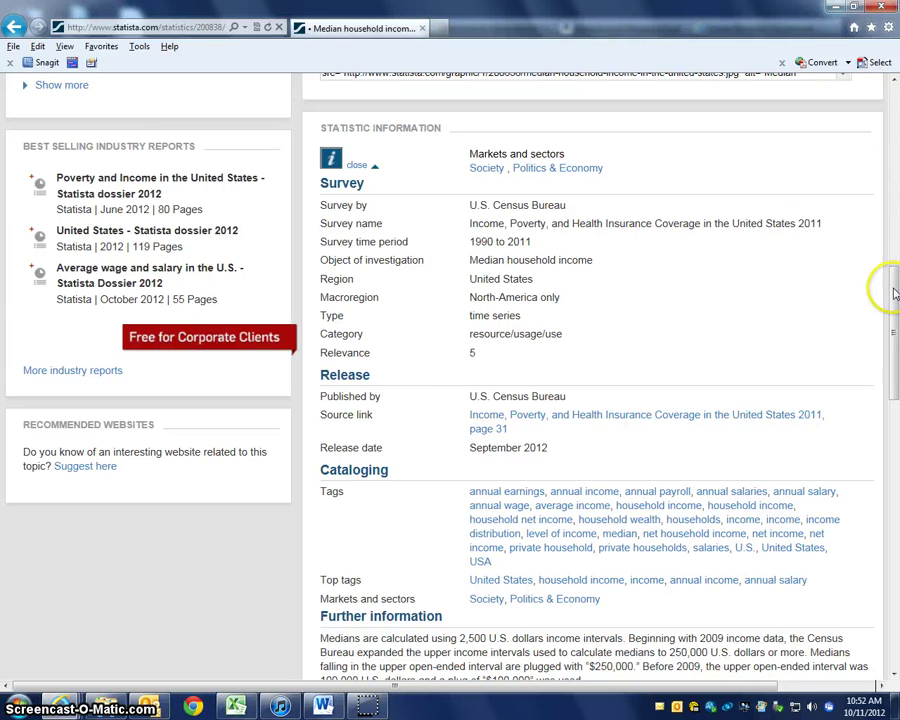
Go back to the Statista home page and search for 'unemployment' via the suggestion
left_click_drag(893, 292, 896, 120)
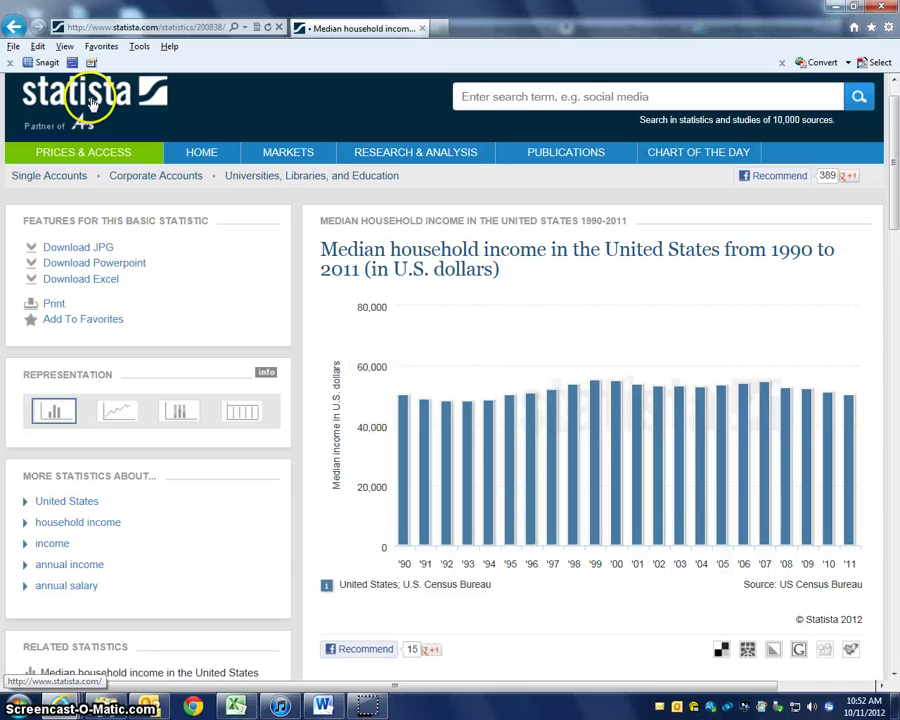
left_click(202, 156)
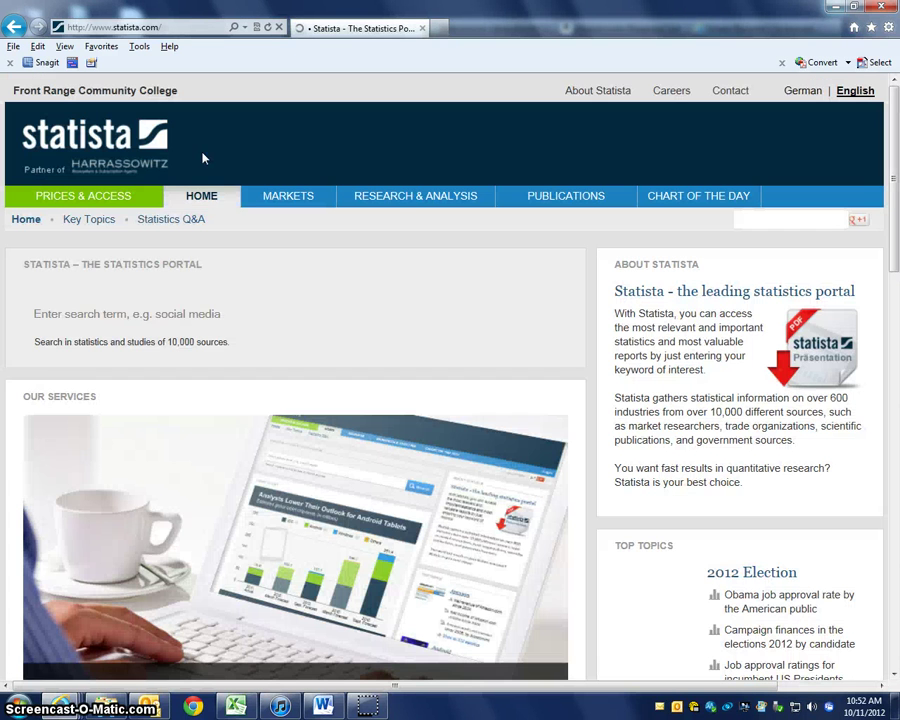
left_click(217, 313)
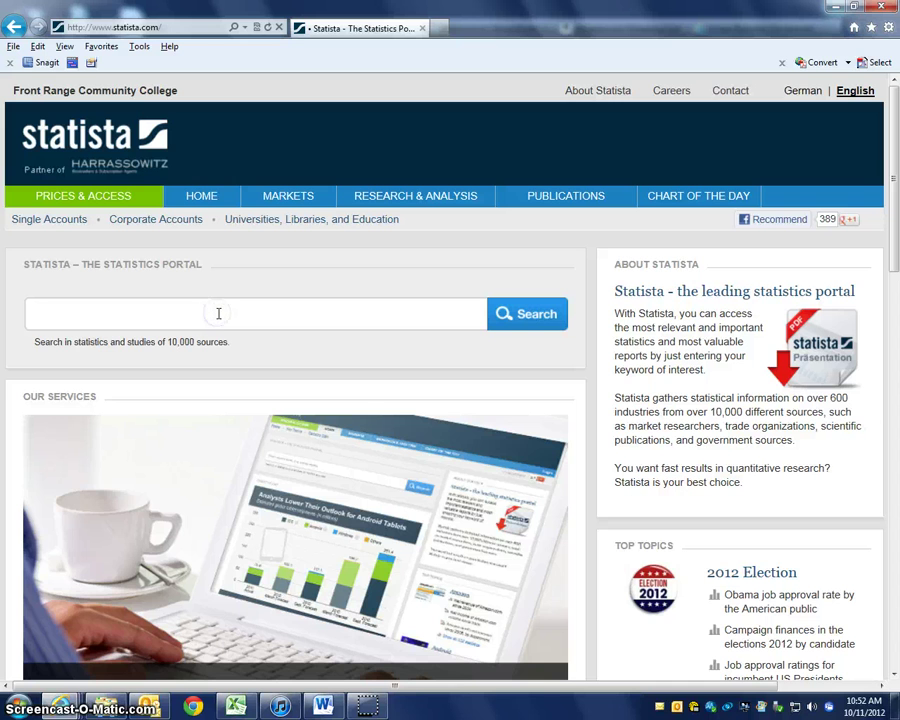
type("une")
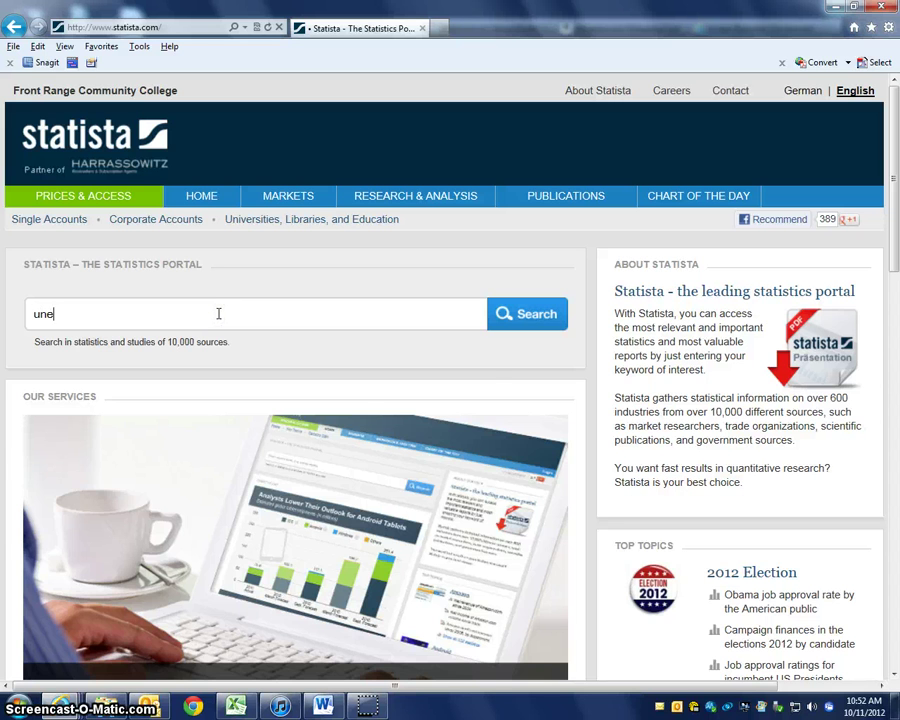
type("mployment")
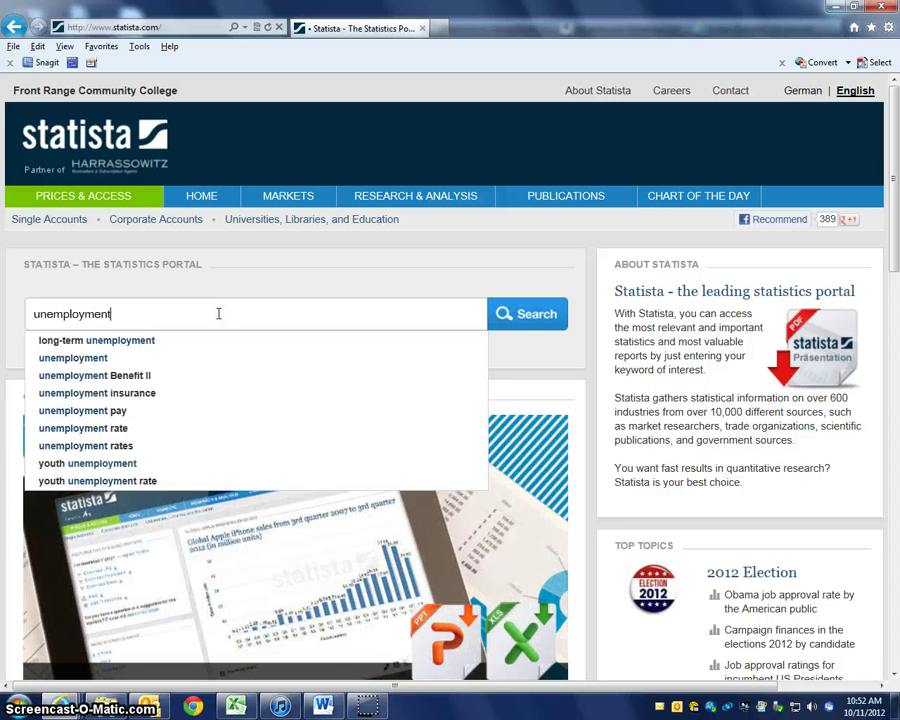
left_click(75, 357)
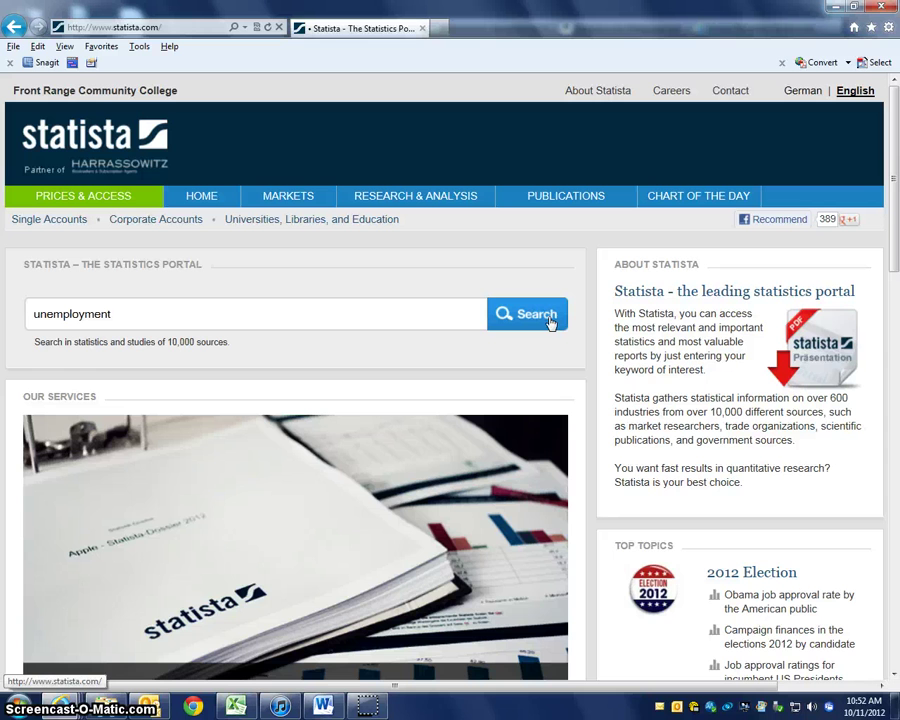
left_click(549, 323)
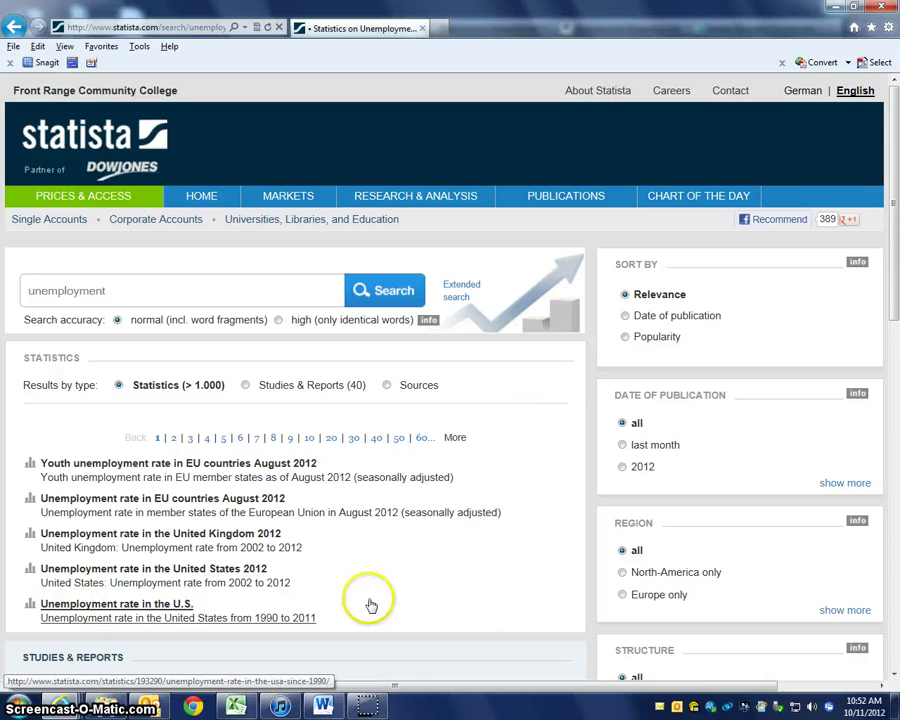
Open the U.S. unemployment rate 2002–2012 statistic and show its yearly table, 5.78% to 8.16%
left_click(203, 572)
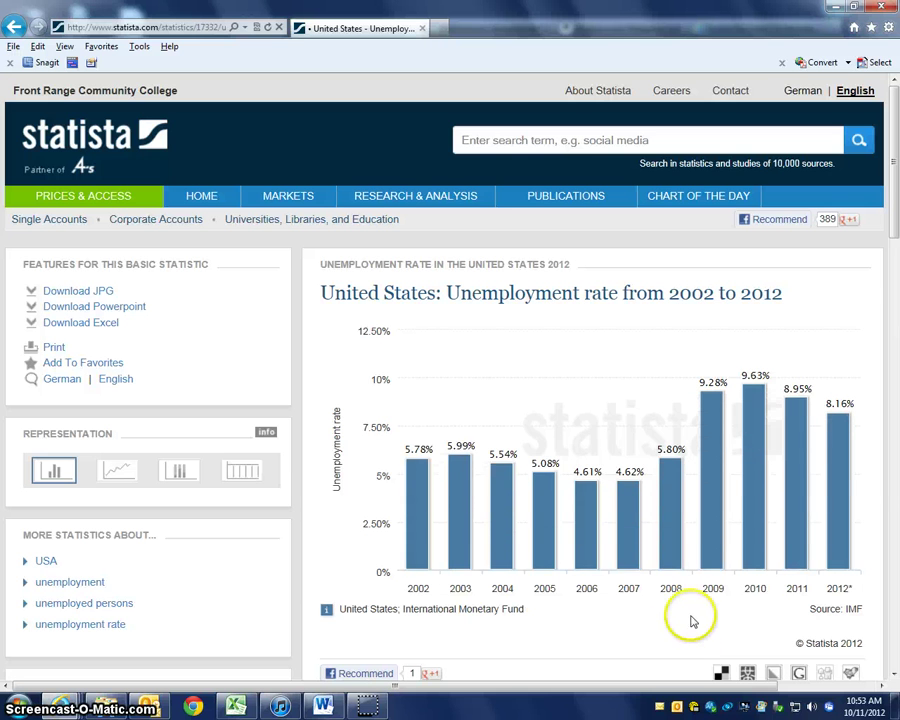
mouse_move(428, 573)
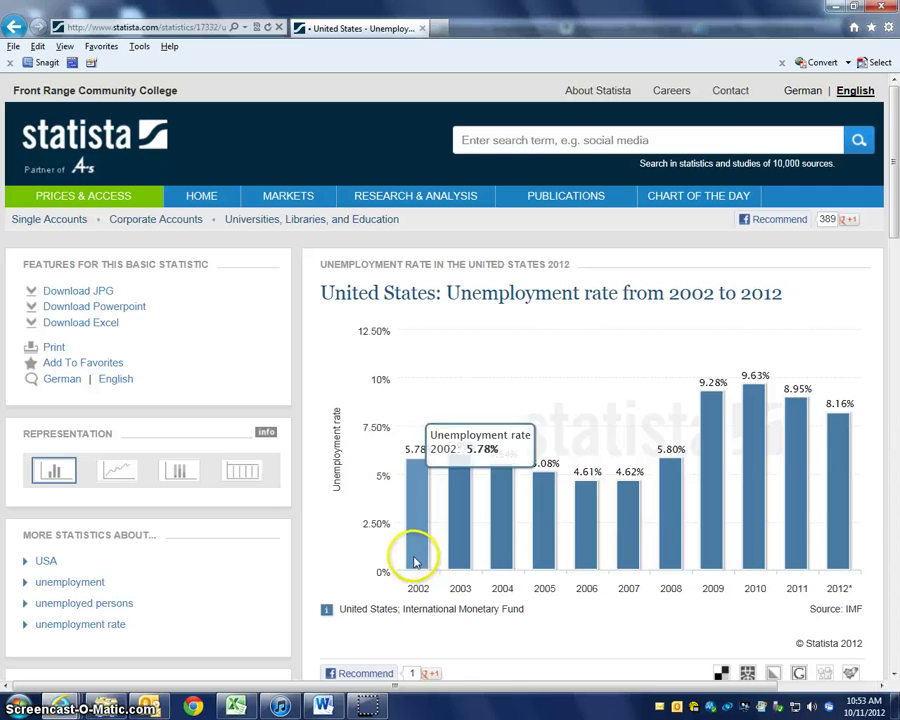
mouse_move(673, 563)
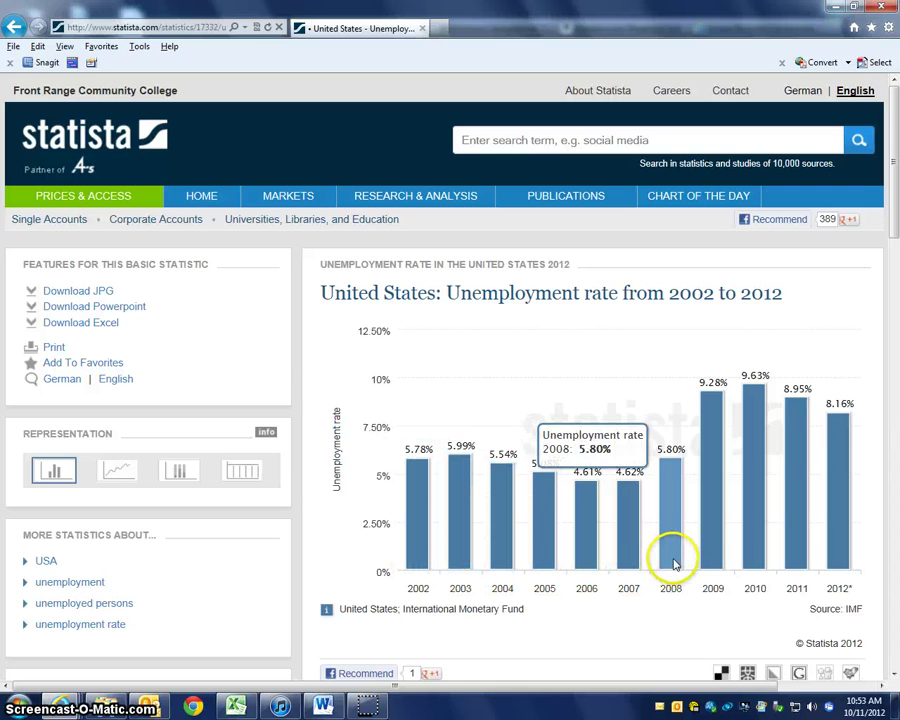
mouse_move(721, 543)
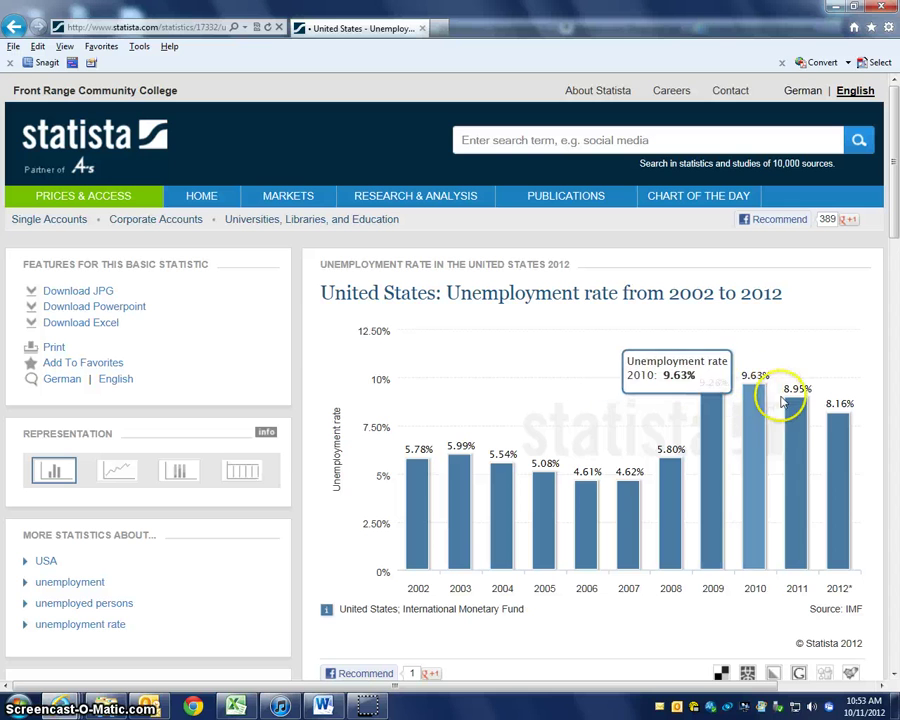
mouse_move(800, 357)
mouse_move(838, 446)
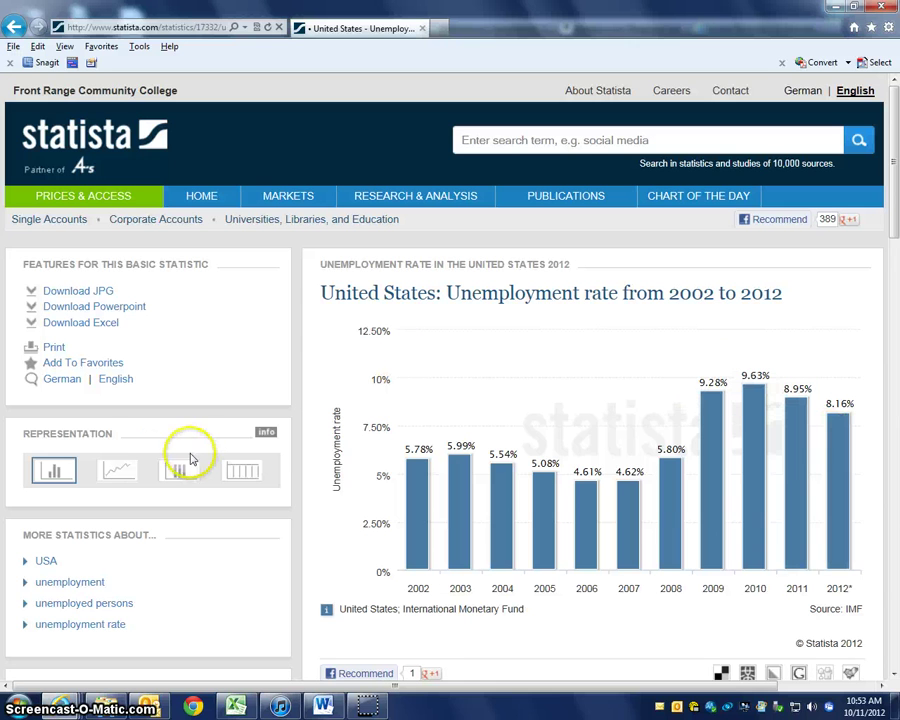
left_click(119, 474)
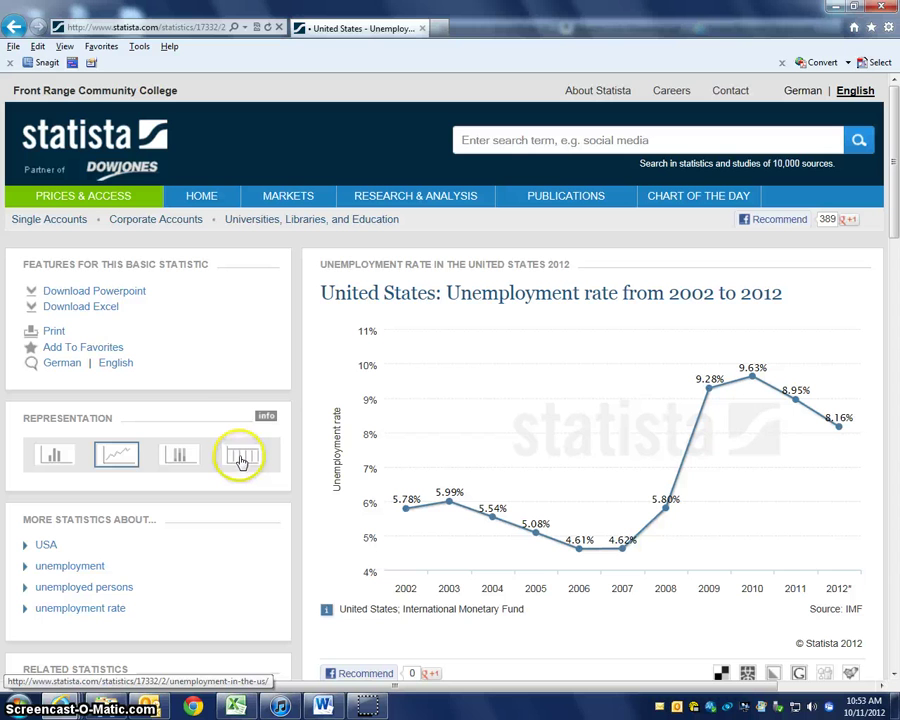
left_click(241, 459)
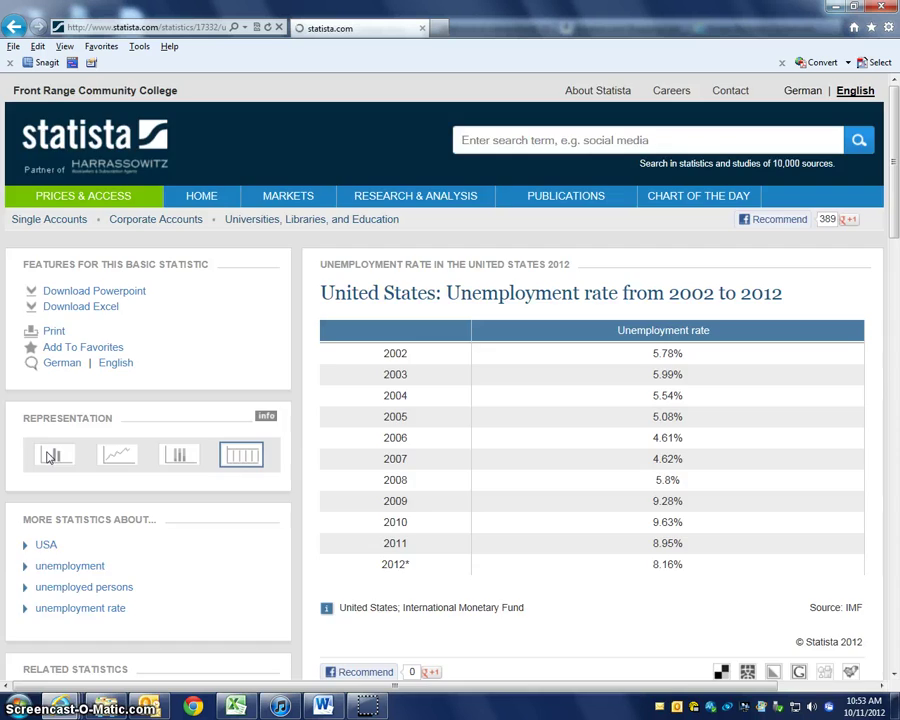
Switch the statistic back to a bar chart and open its imf.org source, IMF World Economic Outlook April 2012
left_click(49, 457)
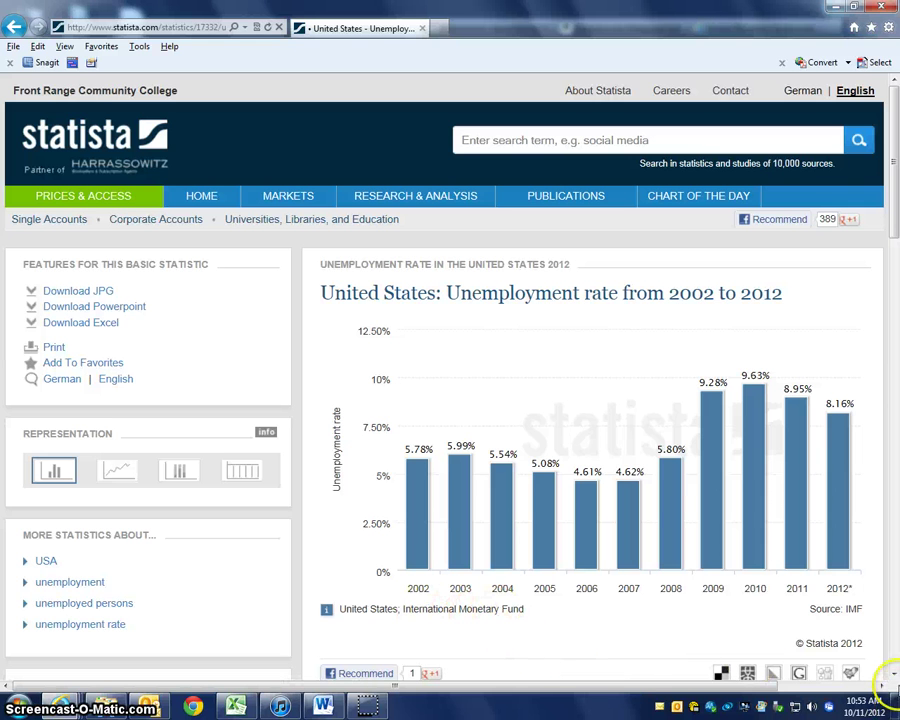
left_click(895, 679)
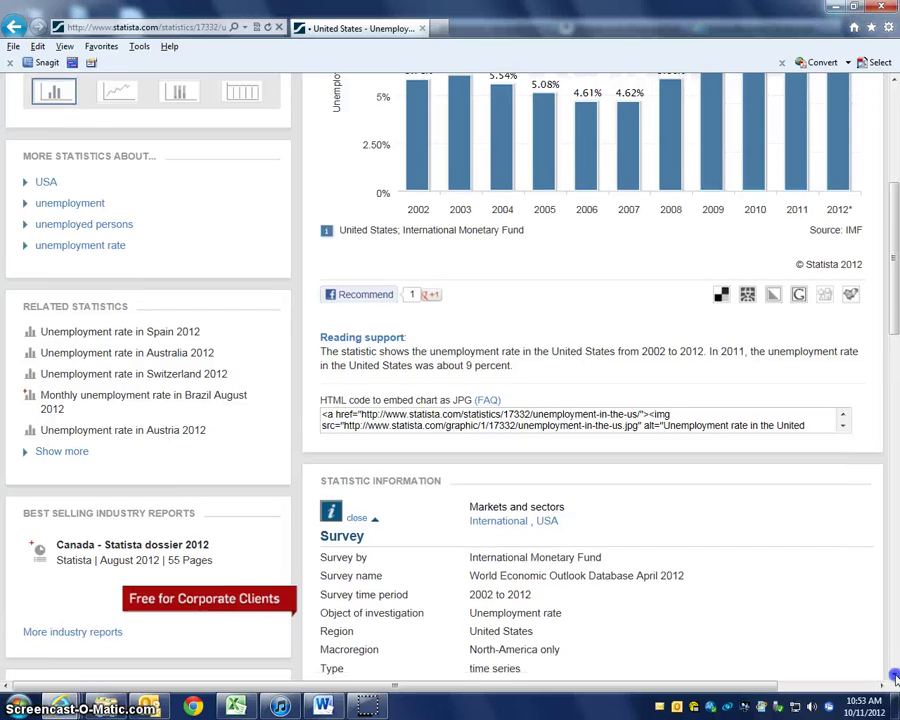
left_click_drag(895, 679, 895, 679)
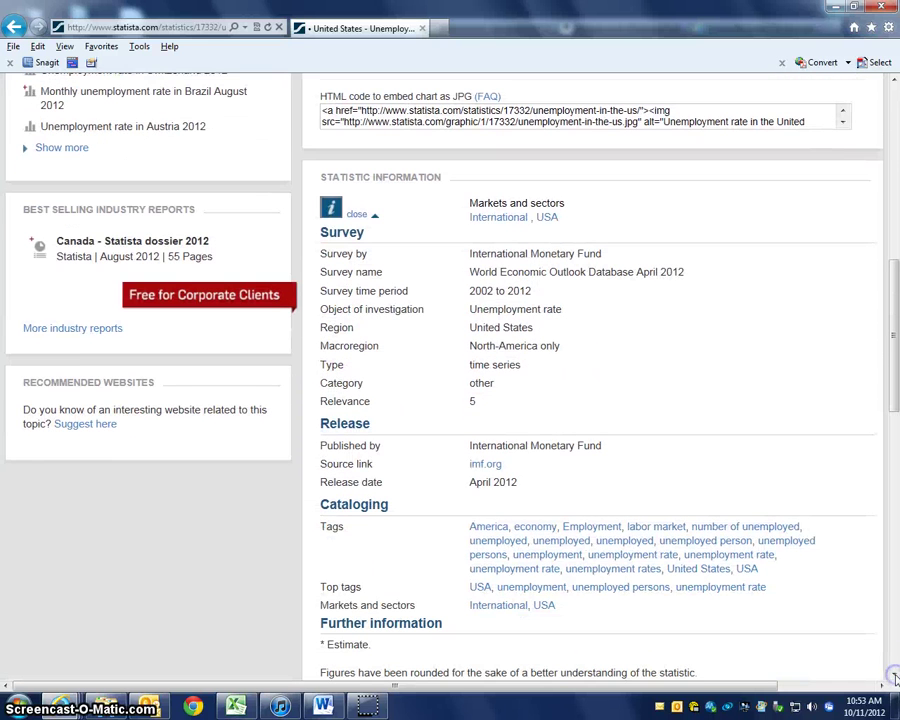
left_click(485, 466)
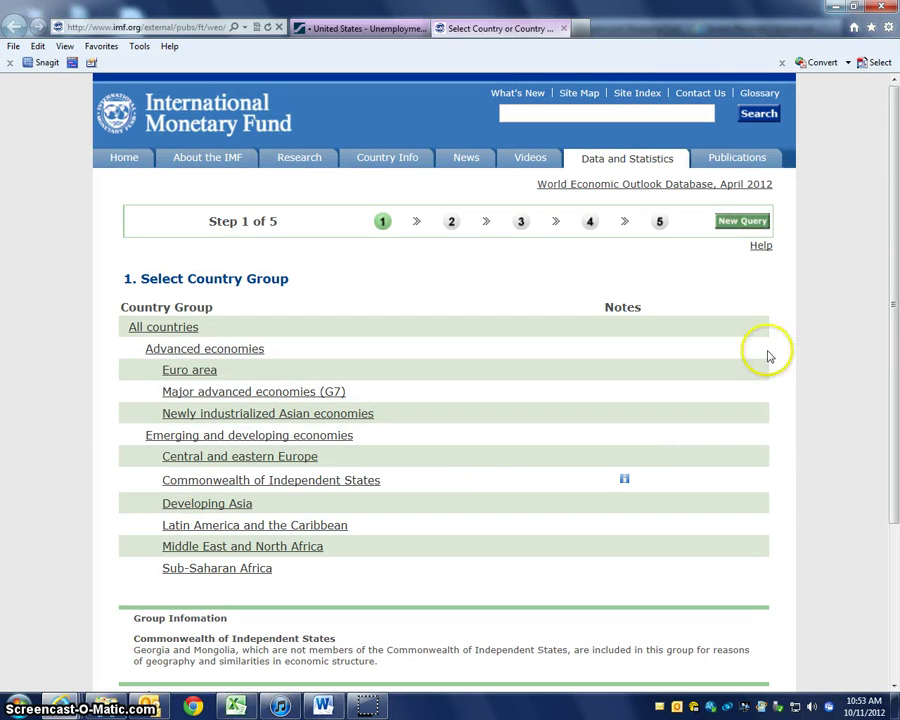
Close the IMF tab and step back through the statistic views to the 'unemployment' search results
left_click(564, 28)
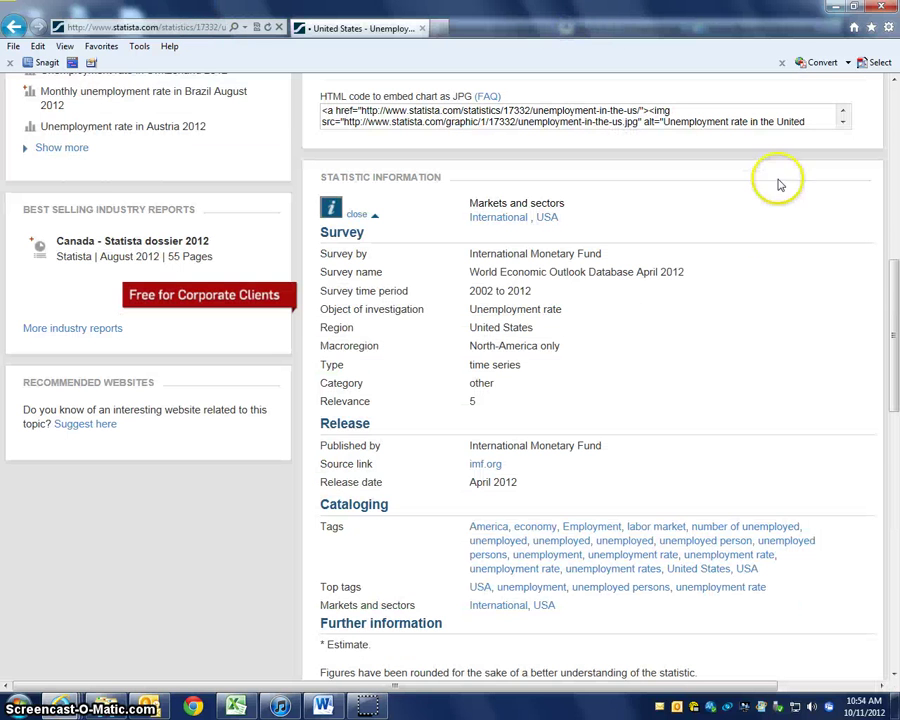
scroll(893, 289, "up", 7)
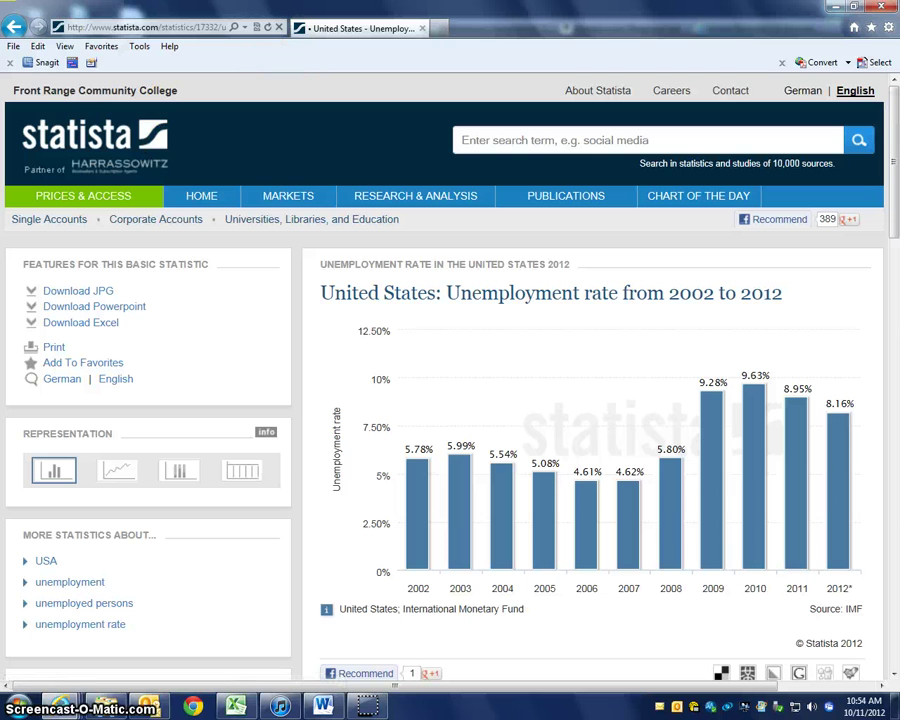
left_click(210, 199)
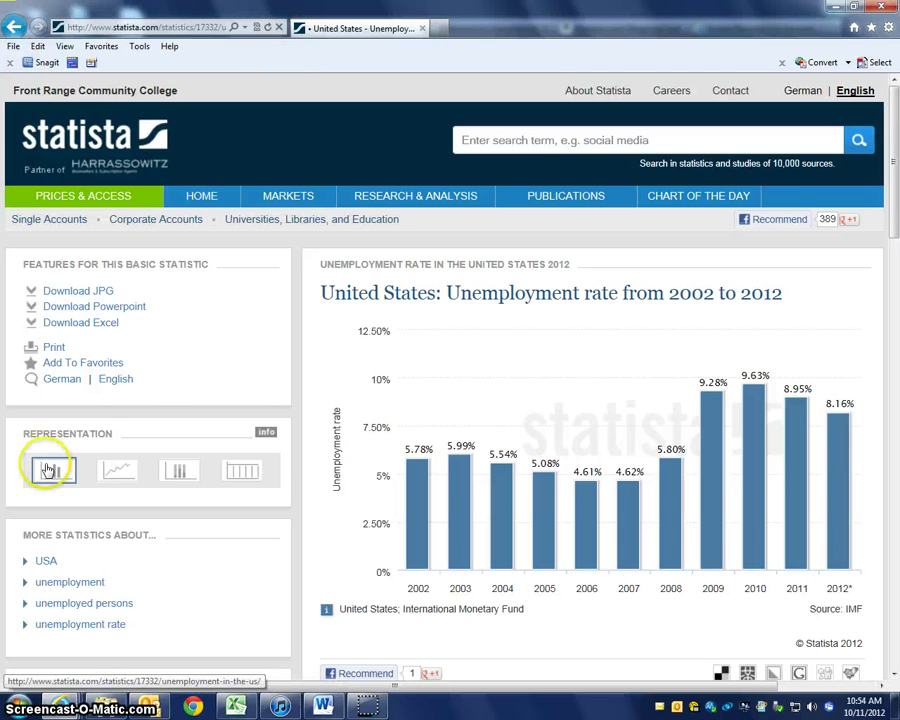
left_click(13, 28)
left_click(13, 28)
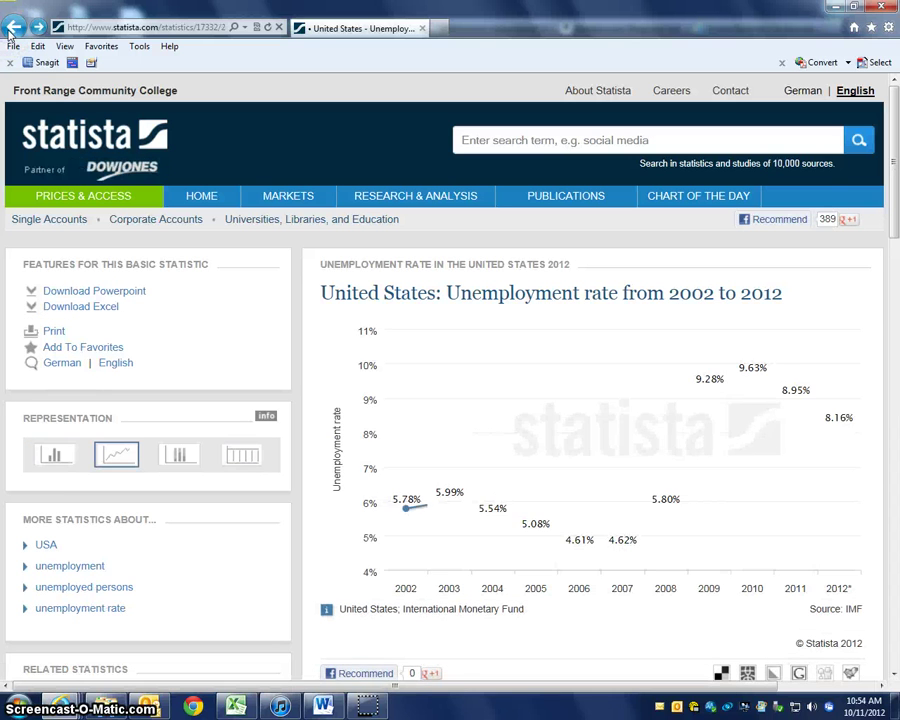
left_click(13, 28)
left_click(13, 28)
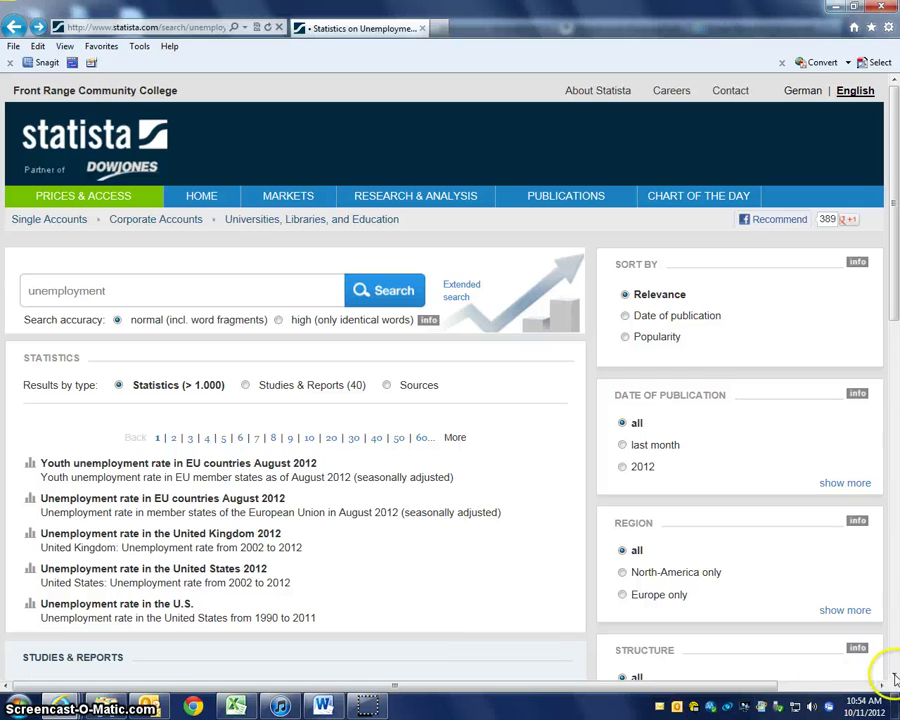
Open the 'U.S. unemployment - Statista dossier 2012' page and start the external download of 9861.ppt
scroll(895, 678, "down", 3)
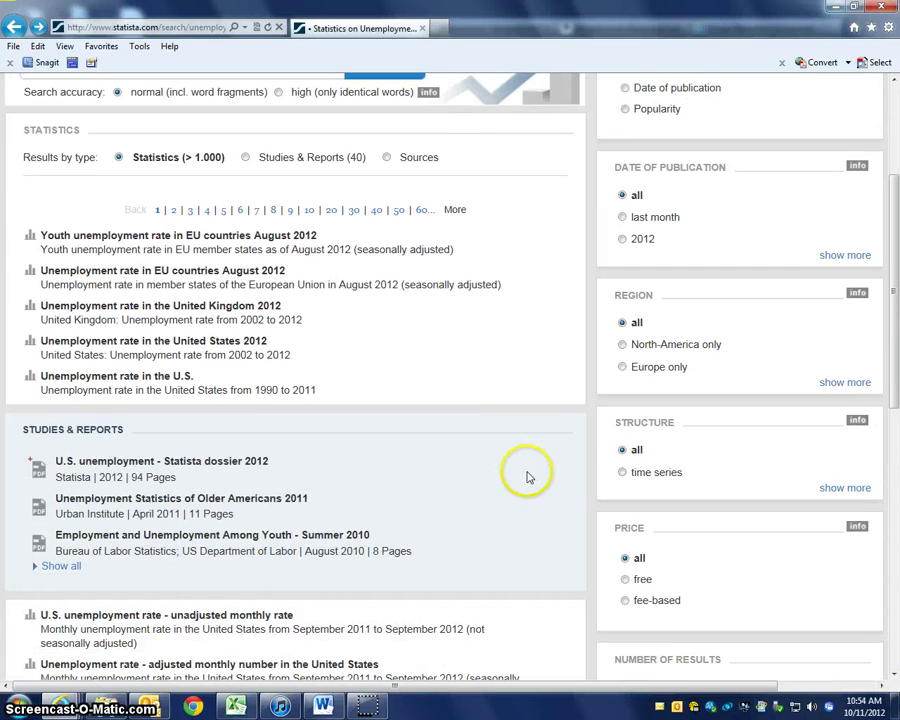
left_click(188, 463)
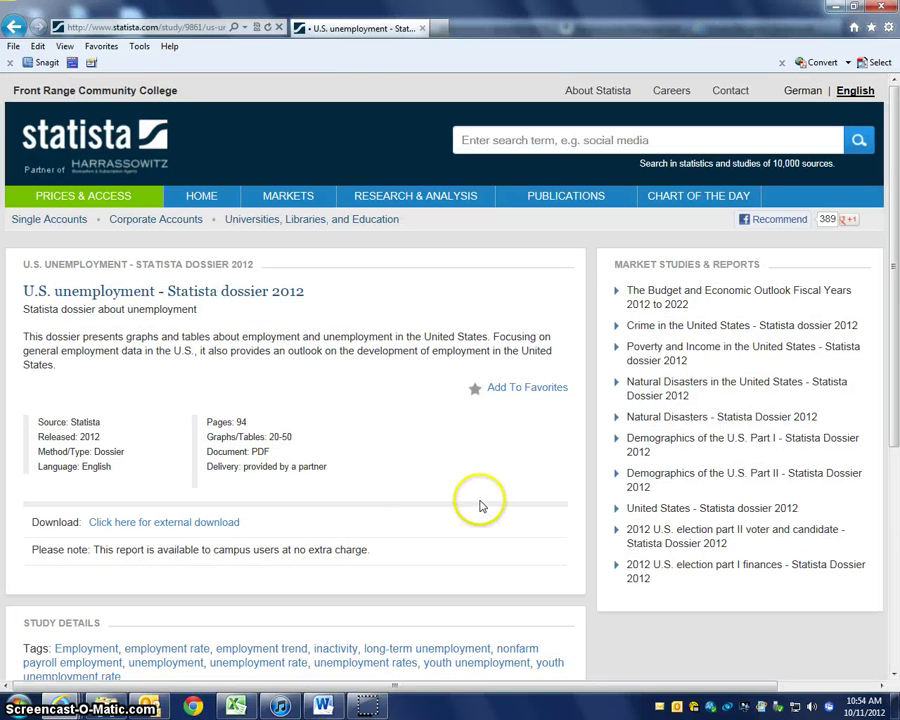
left_click(192, 523)
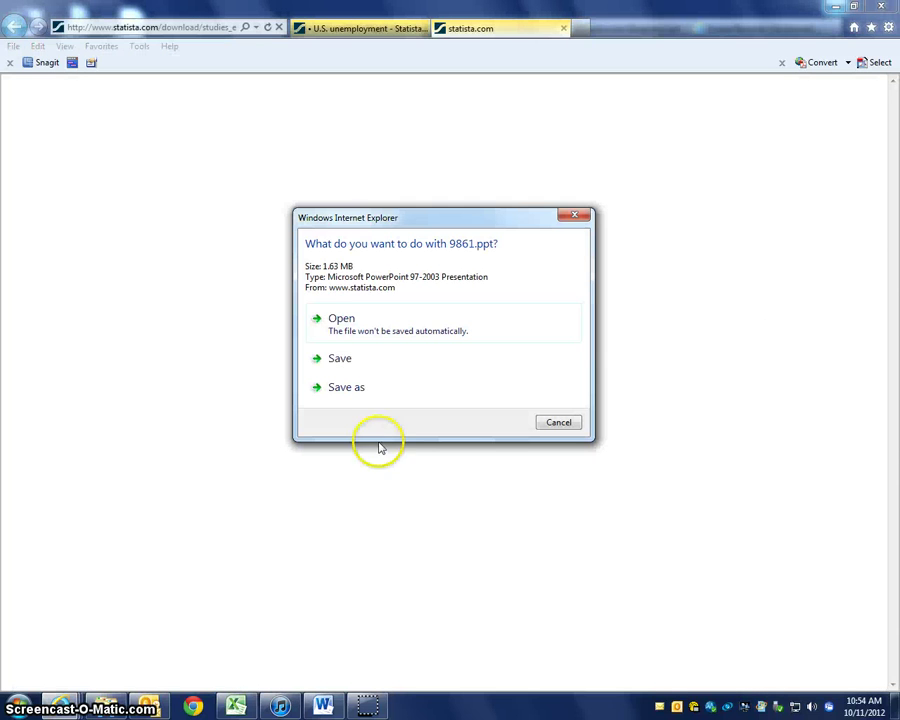
Open 9861.ppt straight from the download prompt so PowerPoint shows it in Protected View
left_click(347, 328)
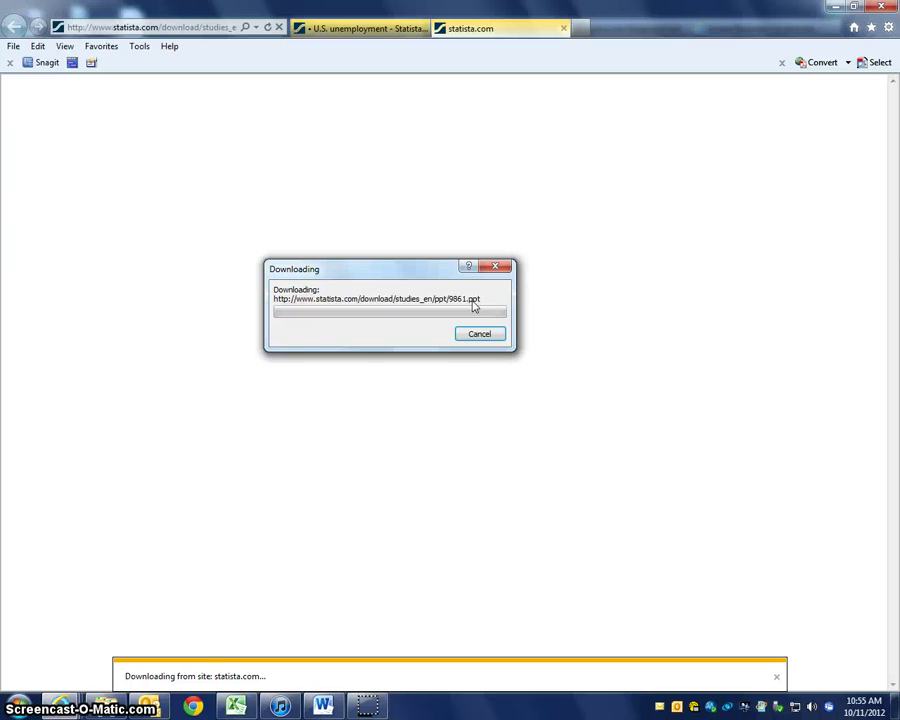
left_click(478, 335)
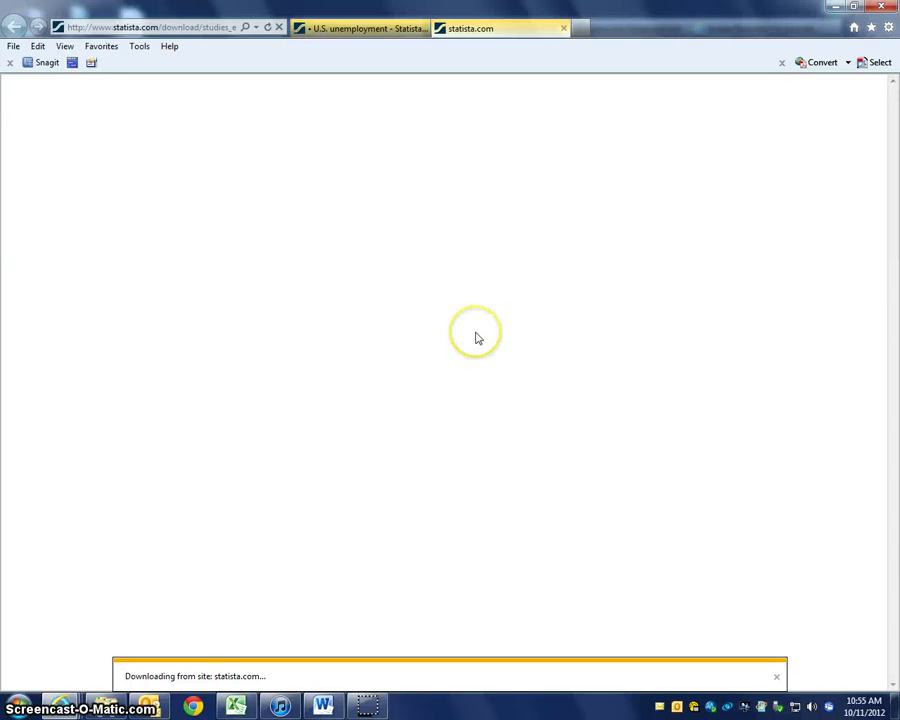
left_click(460, 340)
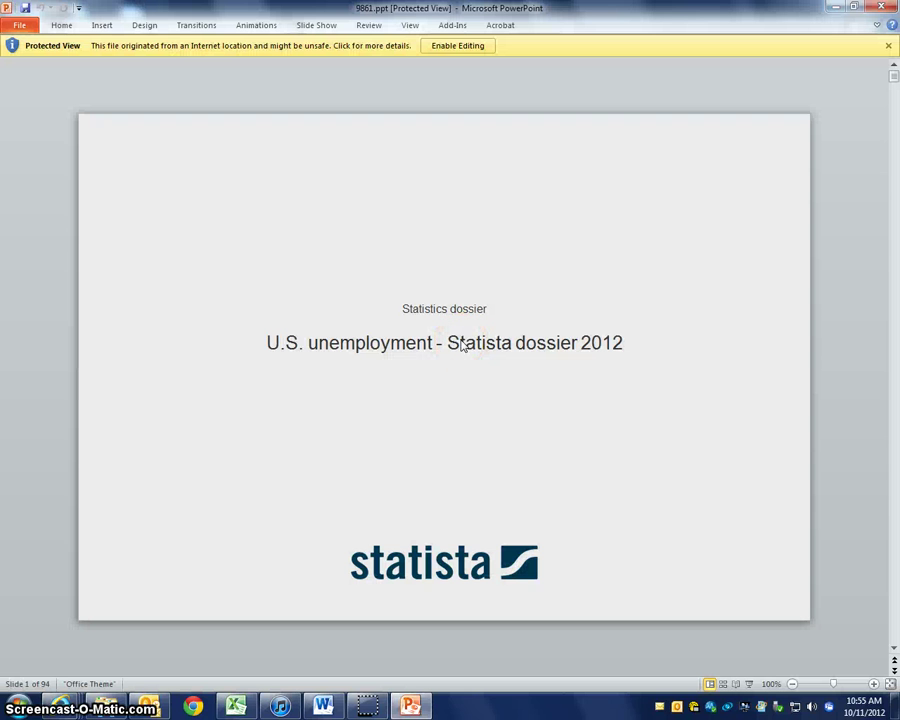
Start the dossier slide show and page through the table of contents to the unemployment chapter
left_click(749, 684)
left_click(749, 690)
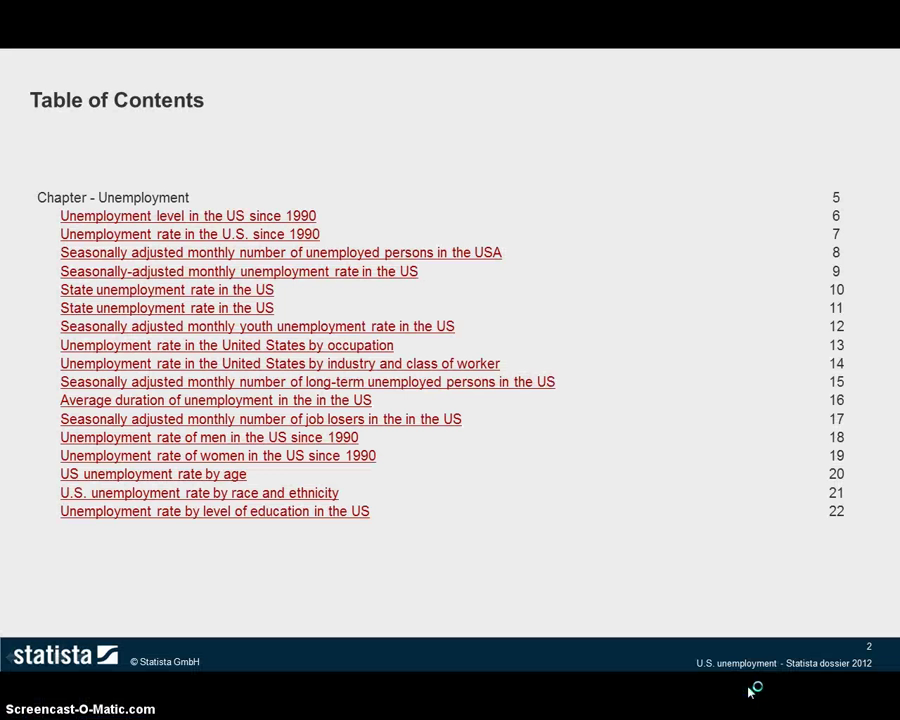
left_click(750, 690)
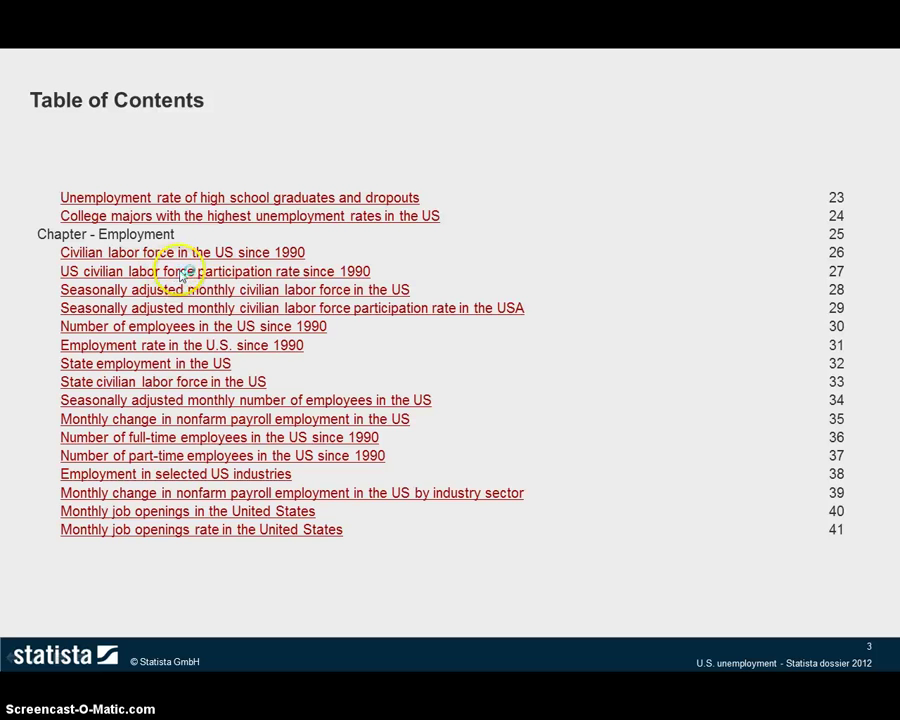
left_click(431, 573)
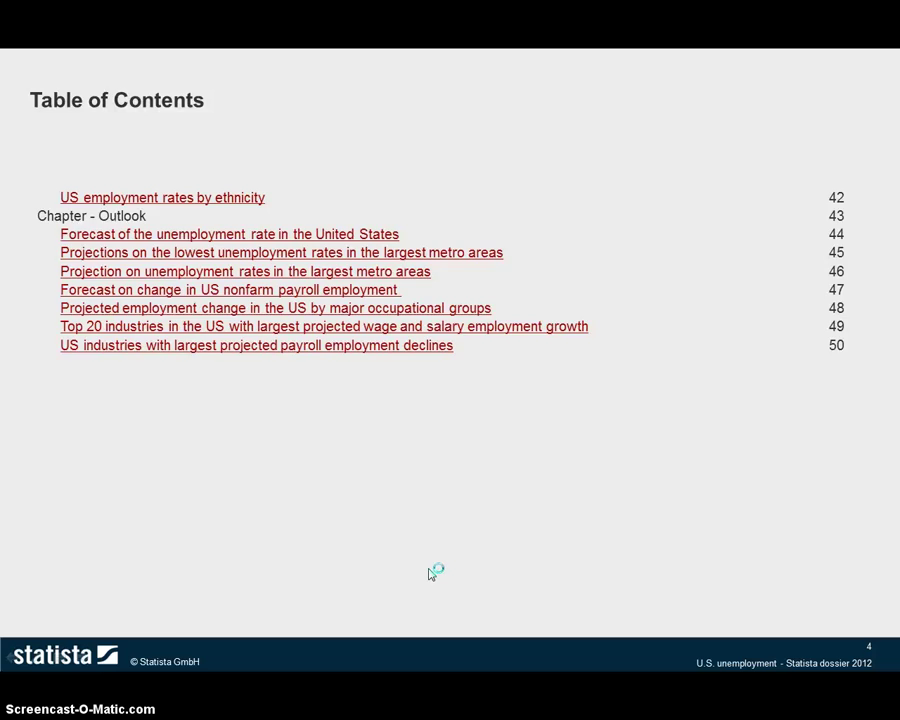
left_click(431, 573)
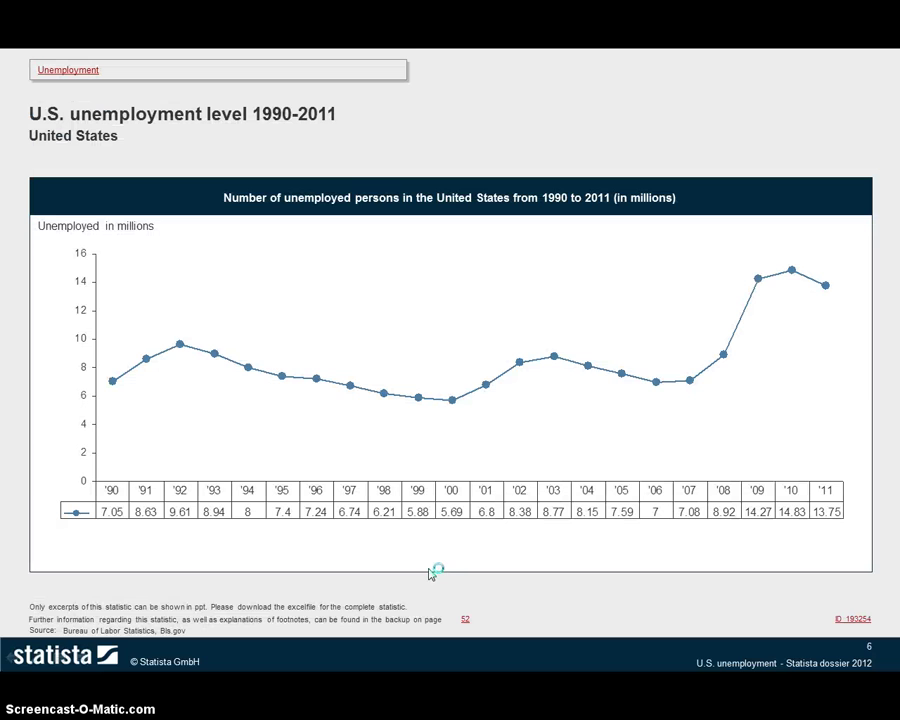
Advance through the unemployment charts to the state rate chart on slide 10, then exit and close PowerPoint
left_click(449, 579)
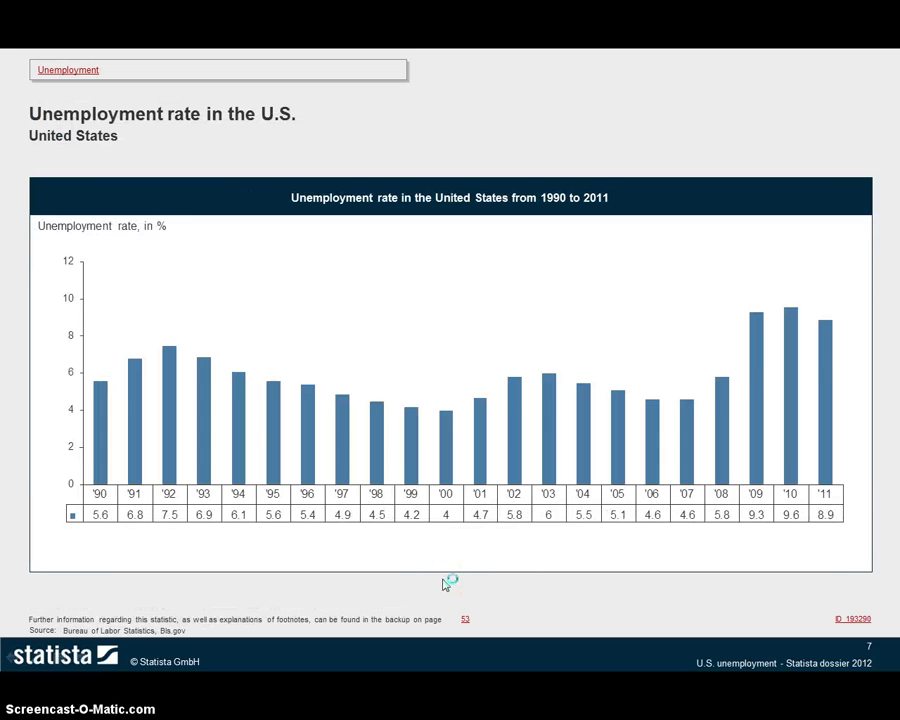
left_click(447, 584)
left_click(446, 584)
left_click(445, 585)
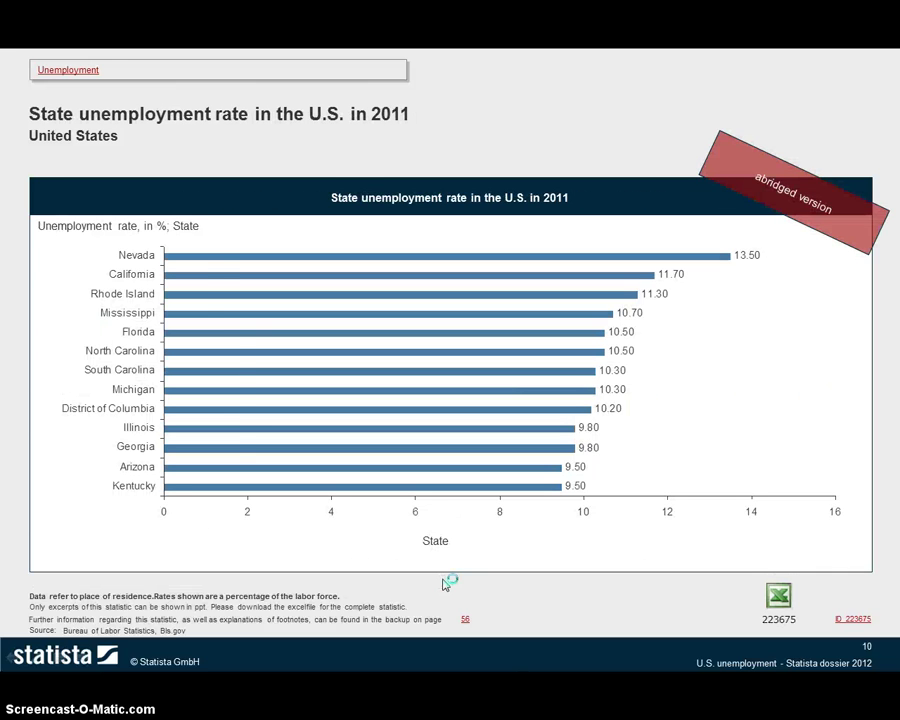
key("Escape")
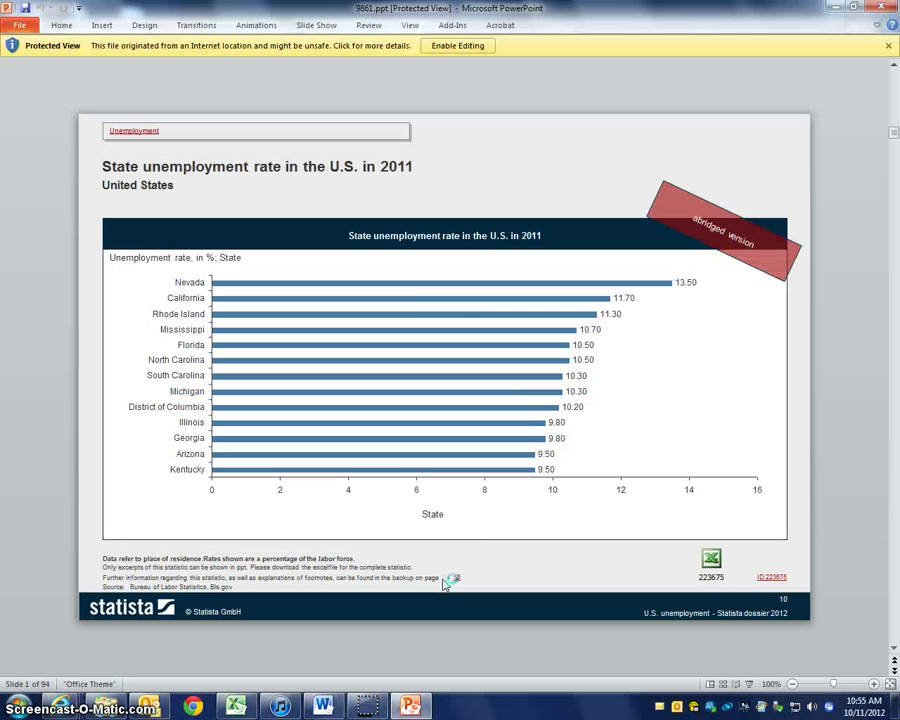
left_click(889, 8)
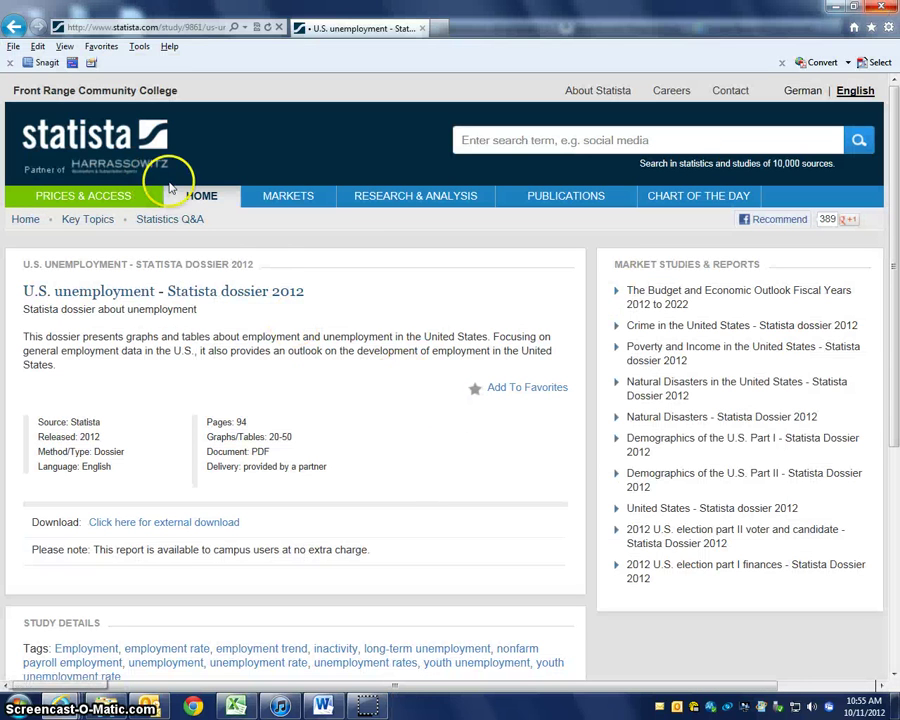
Go from the Statista home page via MARKETS to Music & Audio under Media & Advertising
left_click(202, 199)
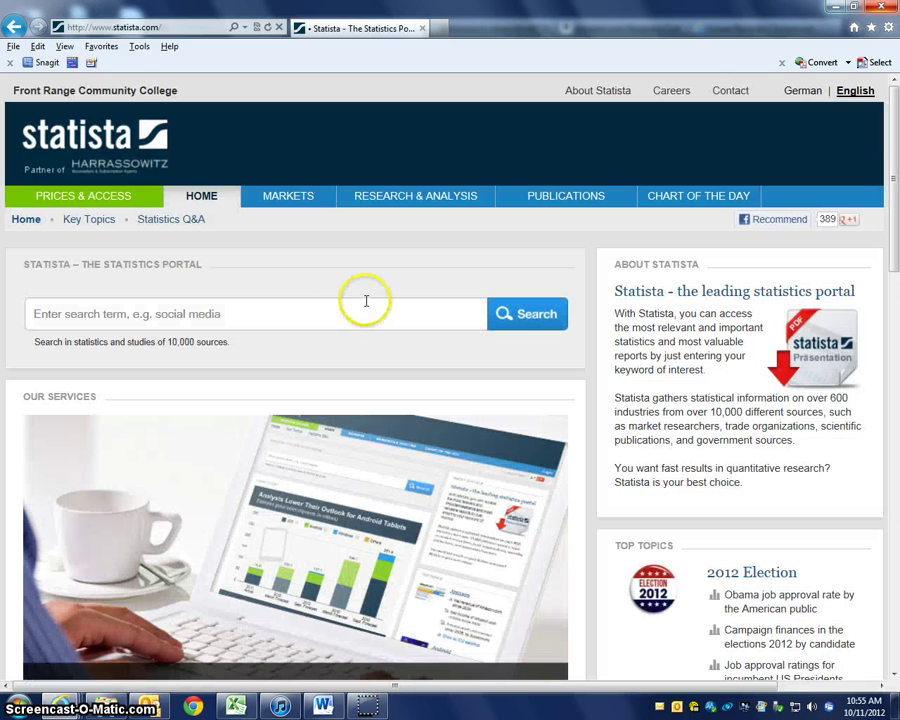
mouse_move(280, 205)
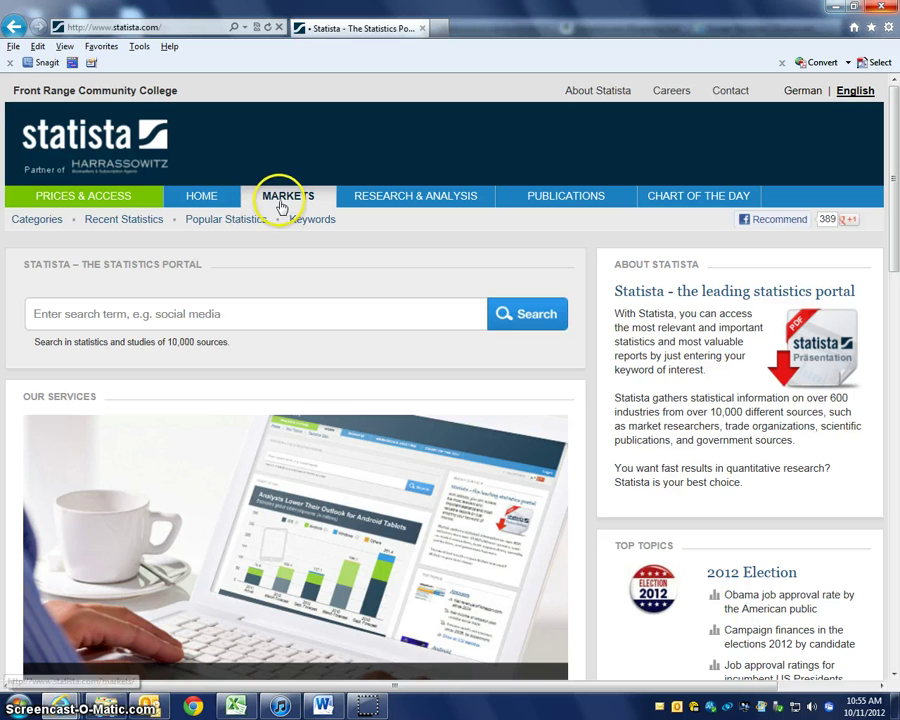
left_click(282, 199)
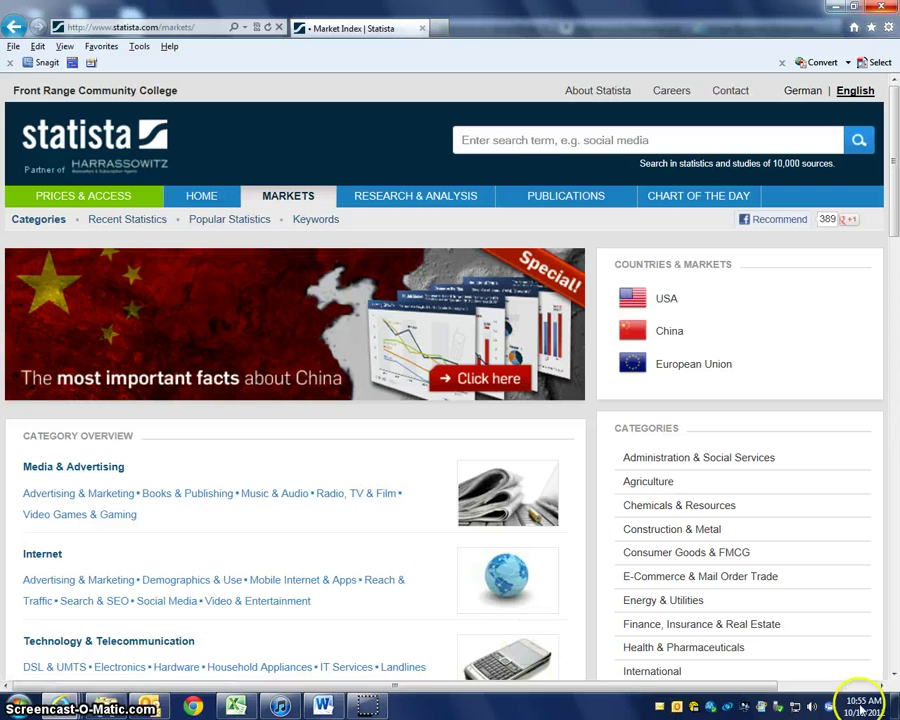
scroll(893, 676, "down", 3)
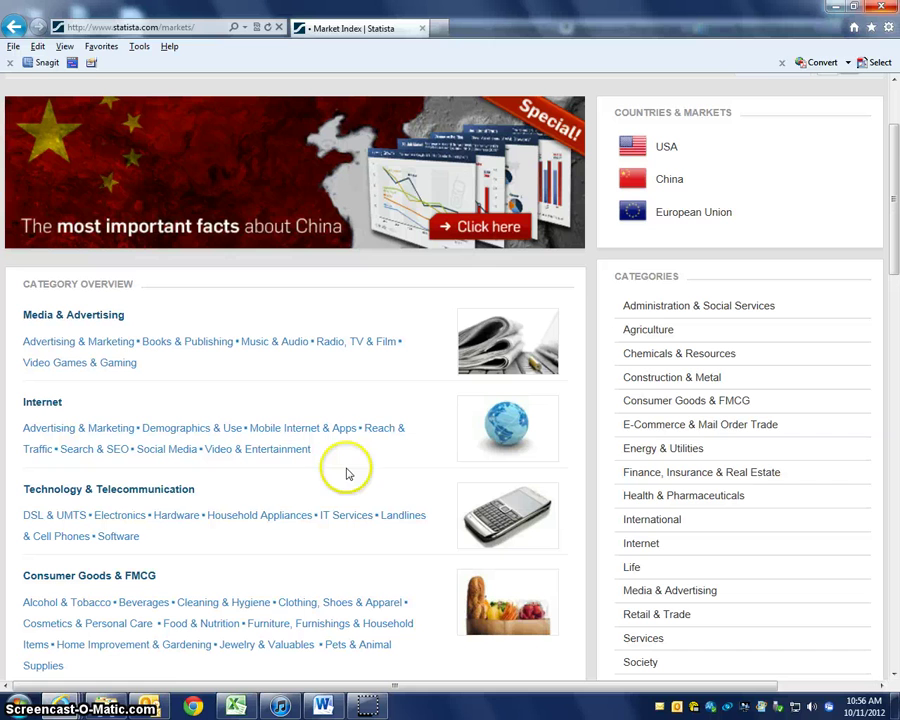
left_click(276, 345)
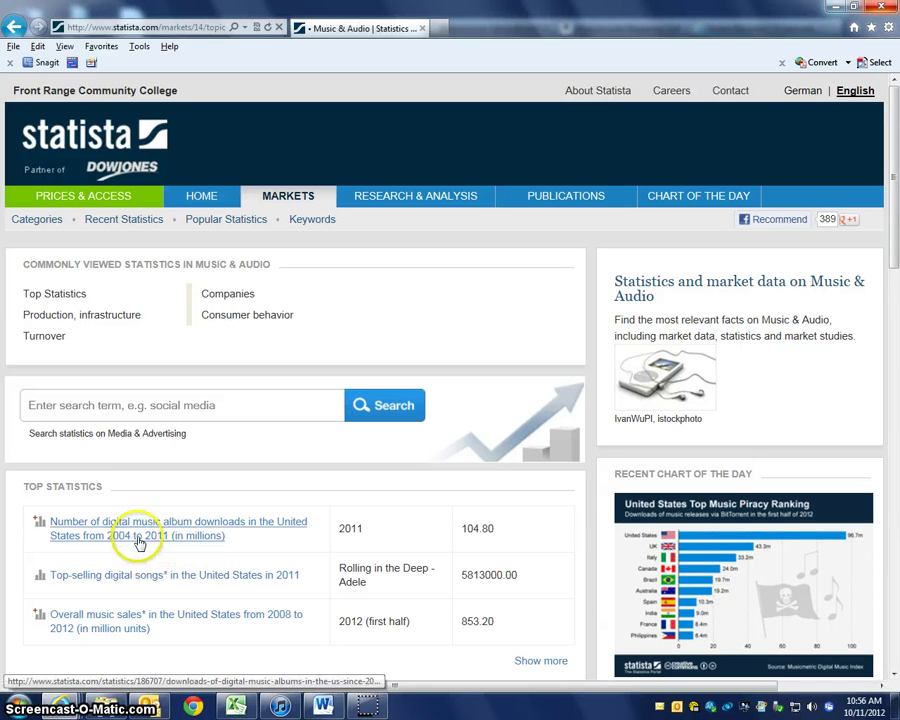
left_click(152, 528)
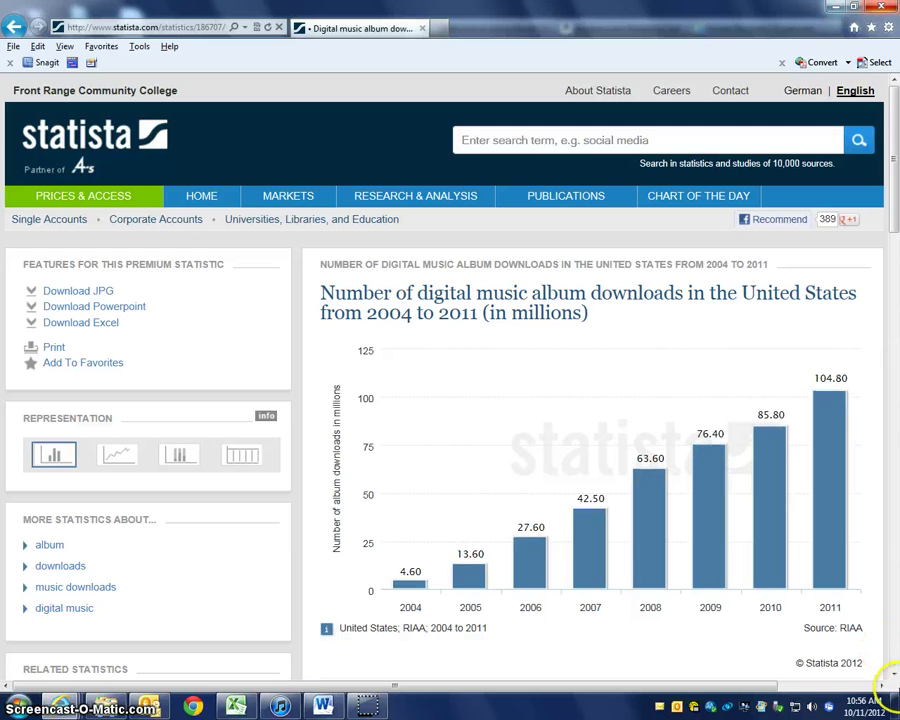
scroll(893, 680, "down", 3)
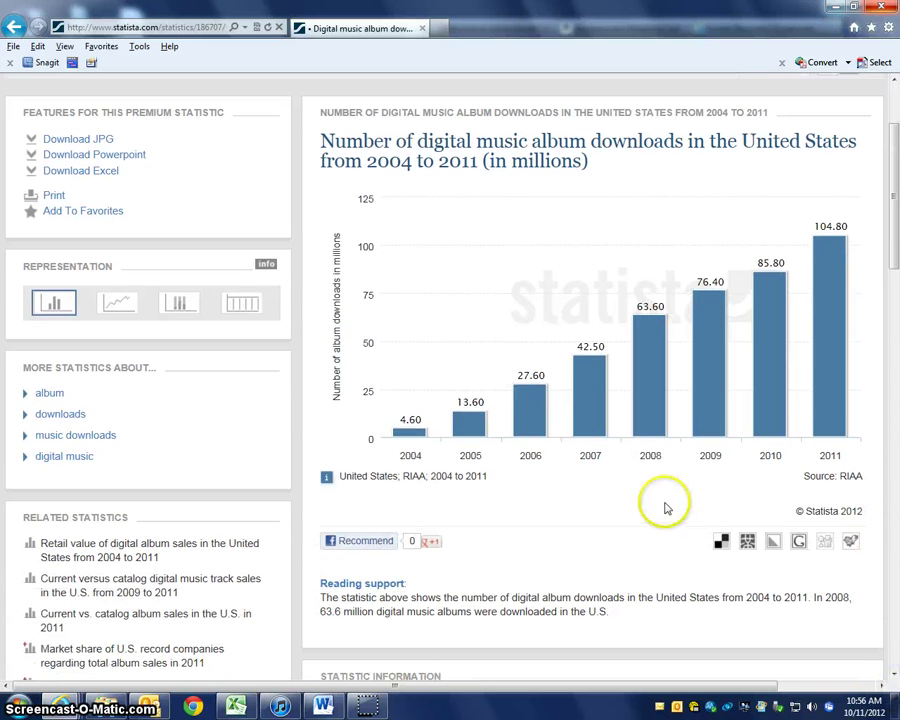
mouse_move(401, 440)
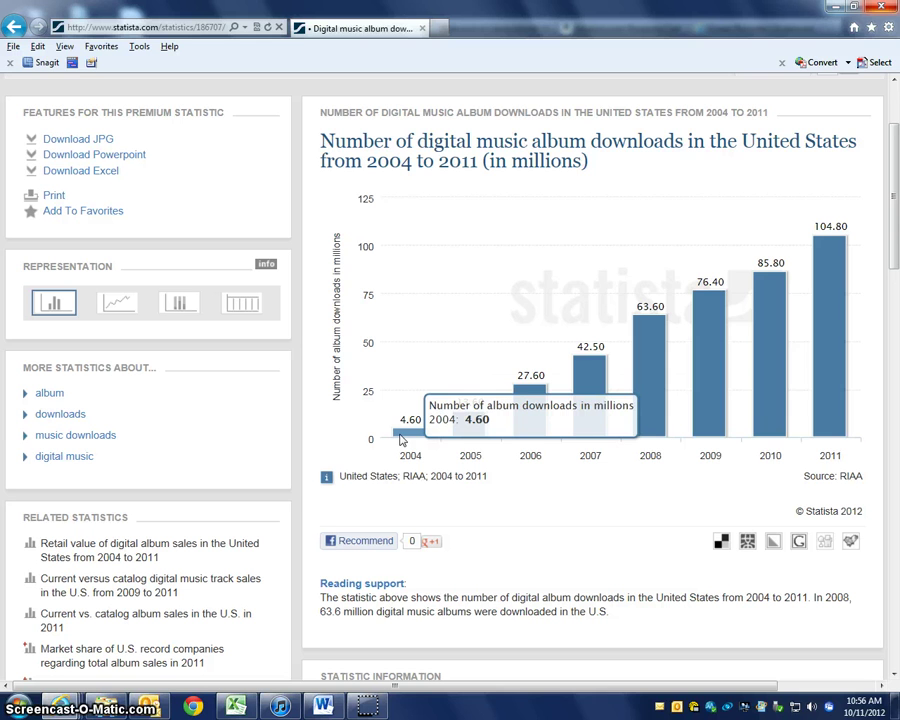
mouse_move(827, 410)
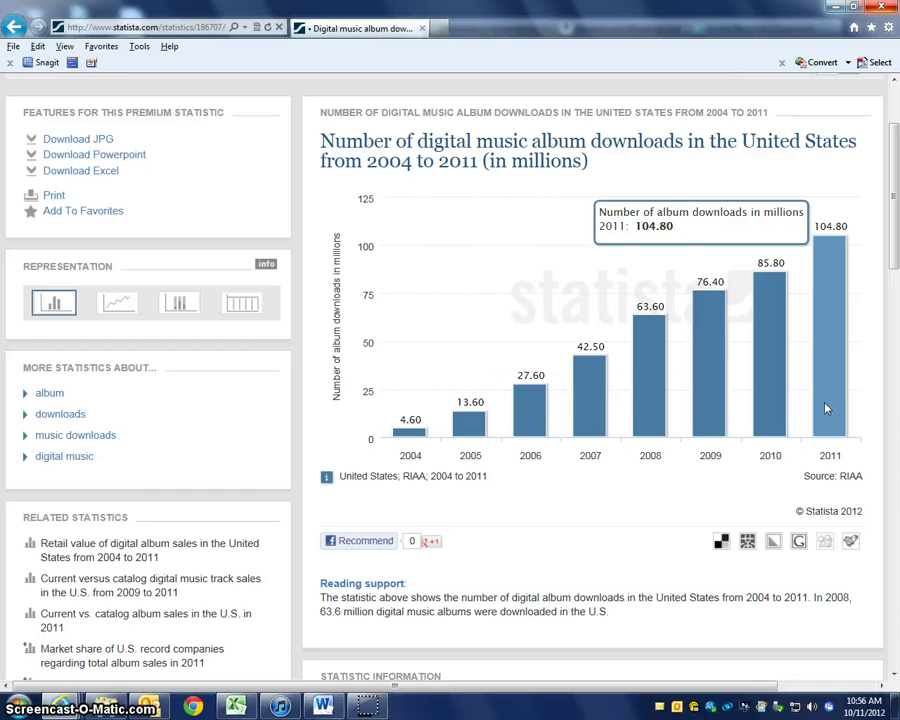
mouse_move(430, 438)
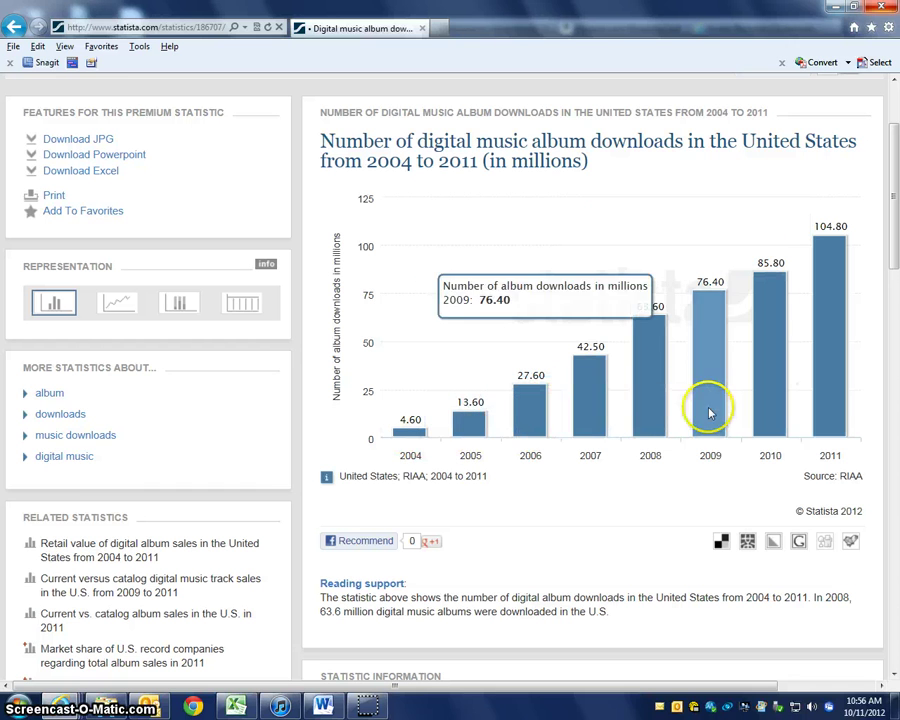
left_click_drag(895, 195, 897, 160)
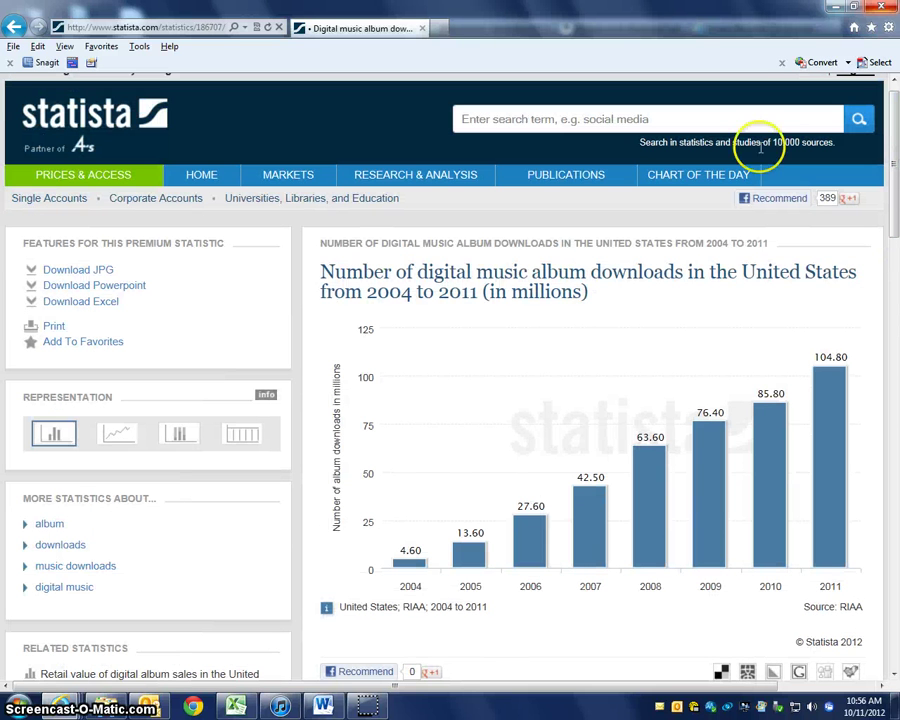
left_click(14, 30)
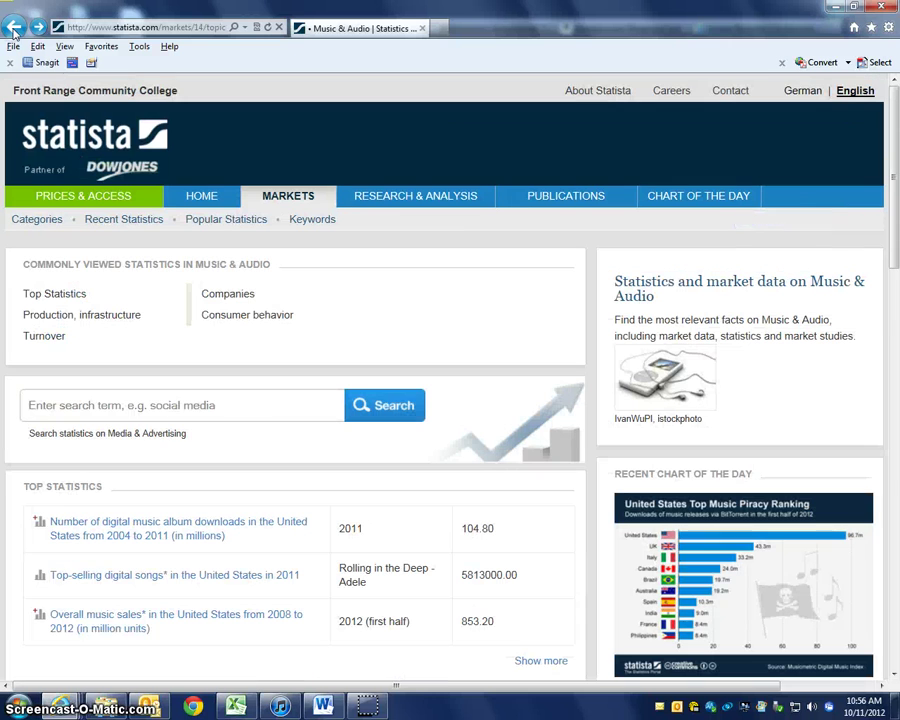
Search Statista for 'cd' using the 'CD albums' suggestion
left_click(233, 404)
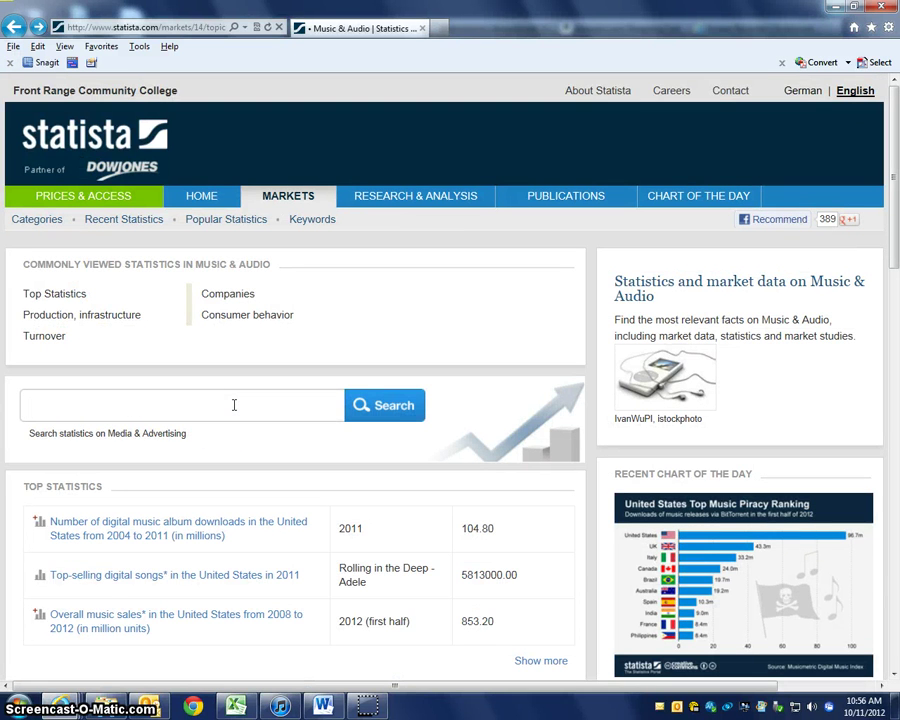
type("cd")
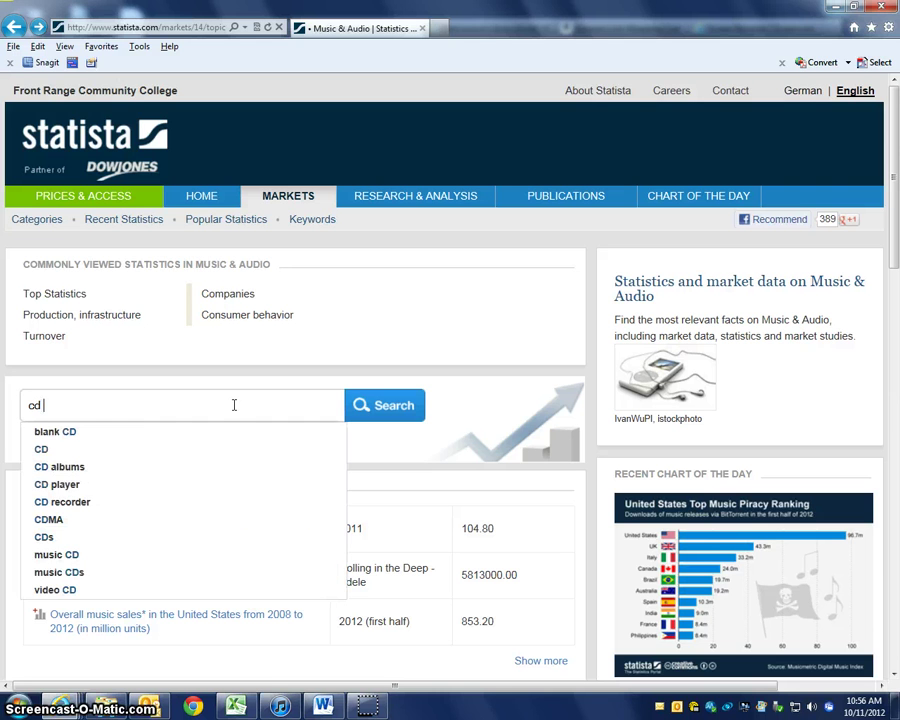
left_click(66, 466)
left_click(380, 408)
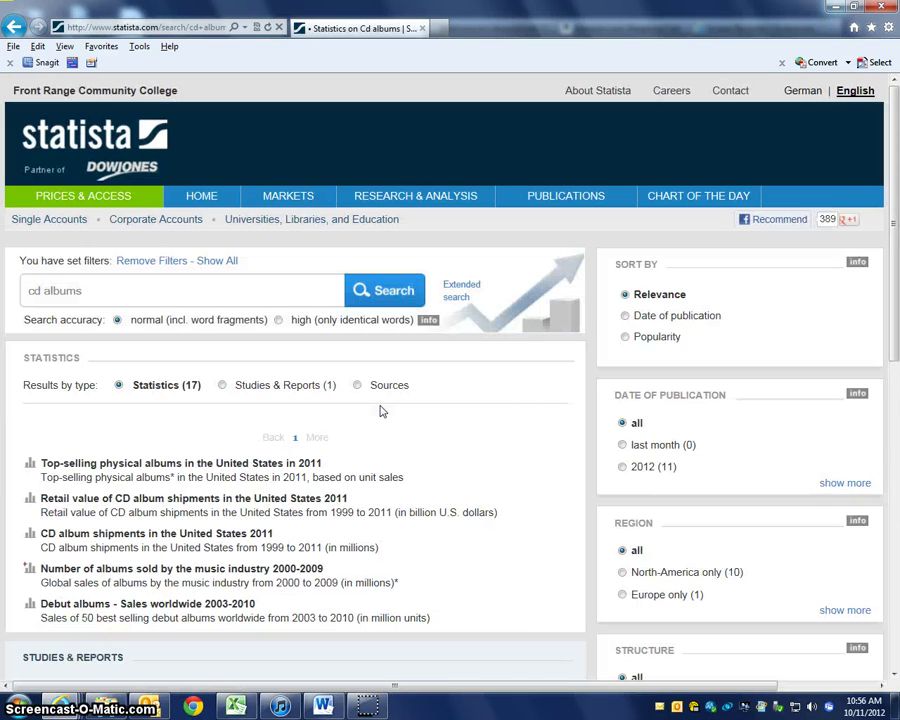
Open 'Number of albums sold by the music industry 2000-2009' and read the bars, 3,124 down to 1,332 million
left_click(155, 578)
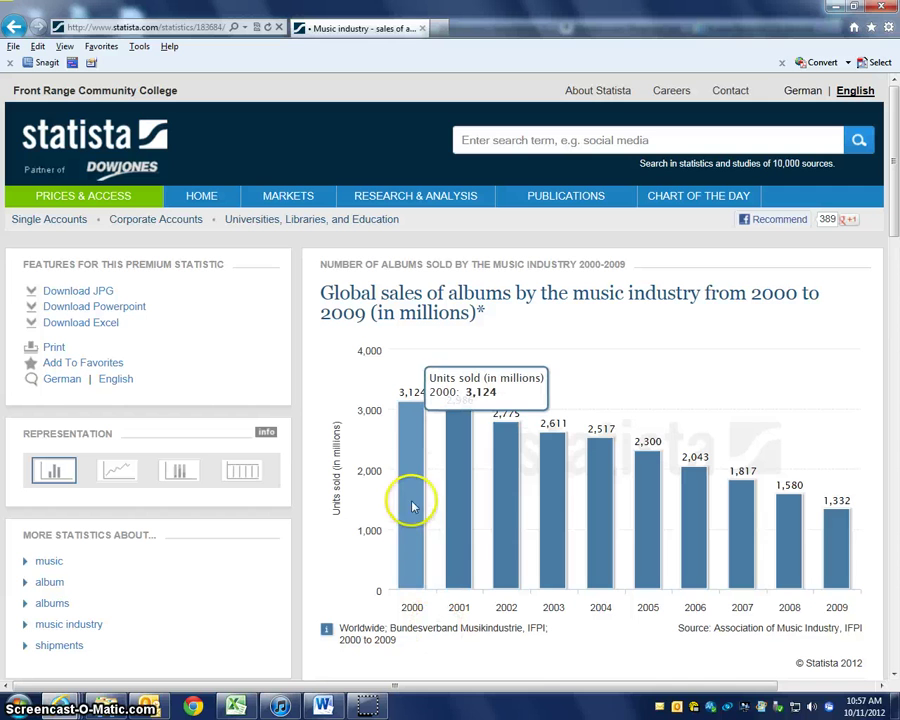
mouse_move(505, 455)
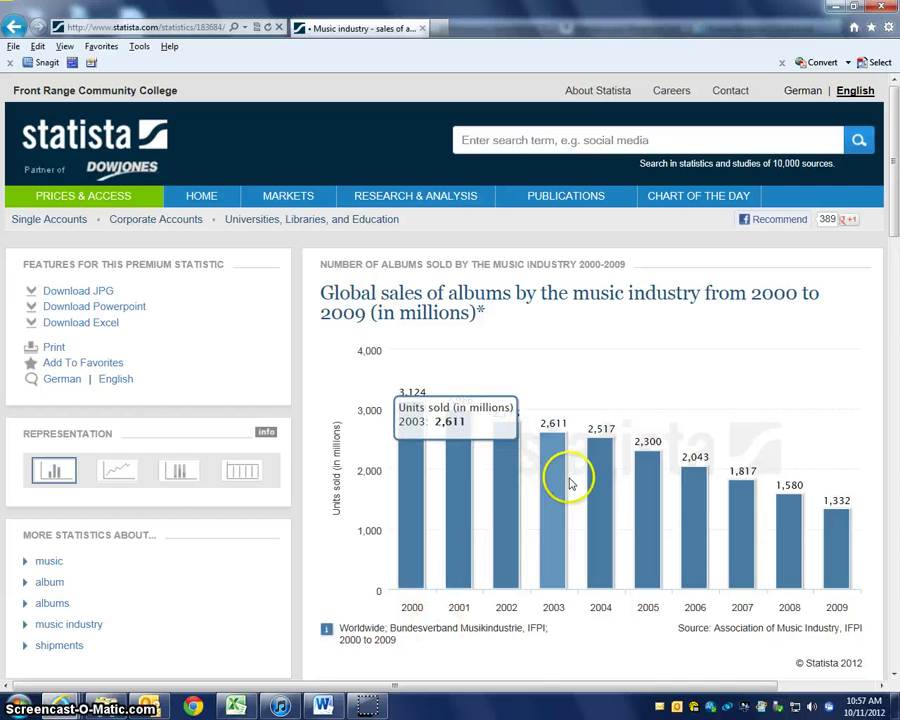
mouse_move(847, 575)
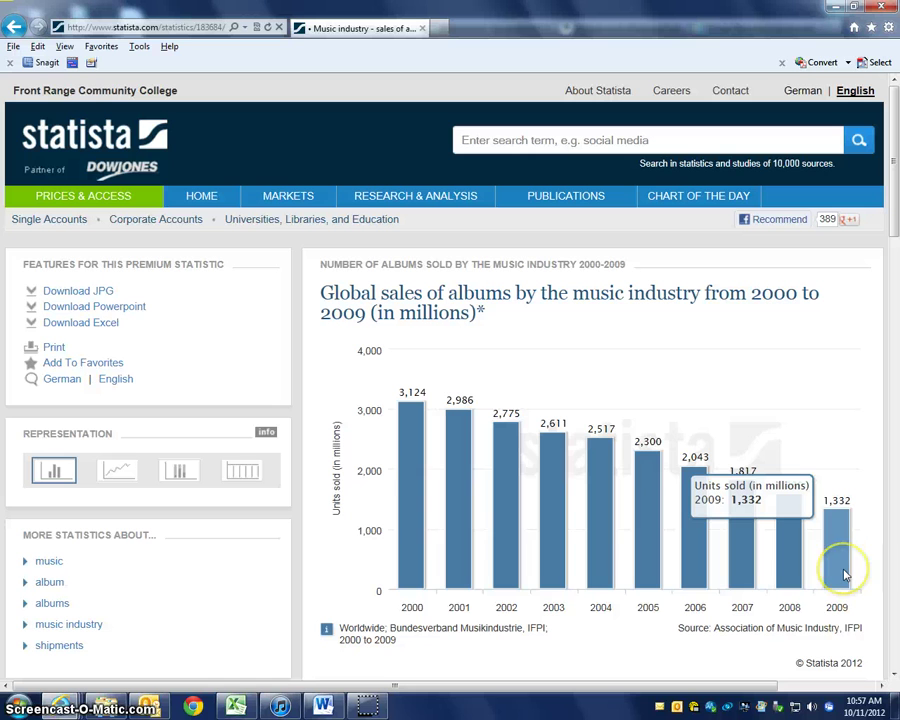